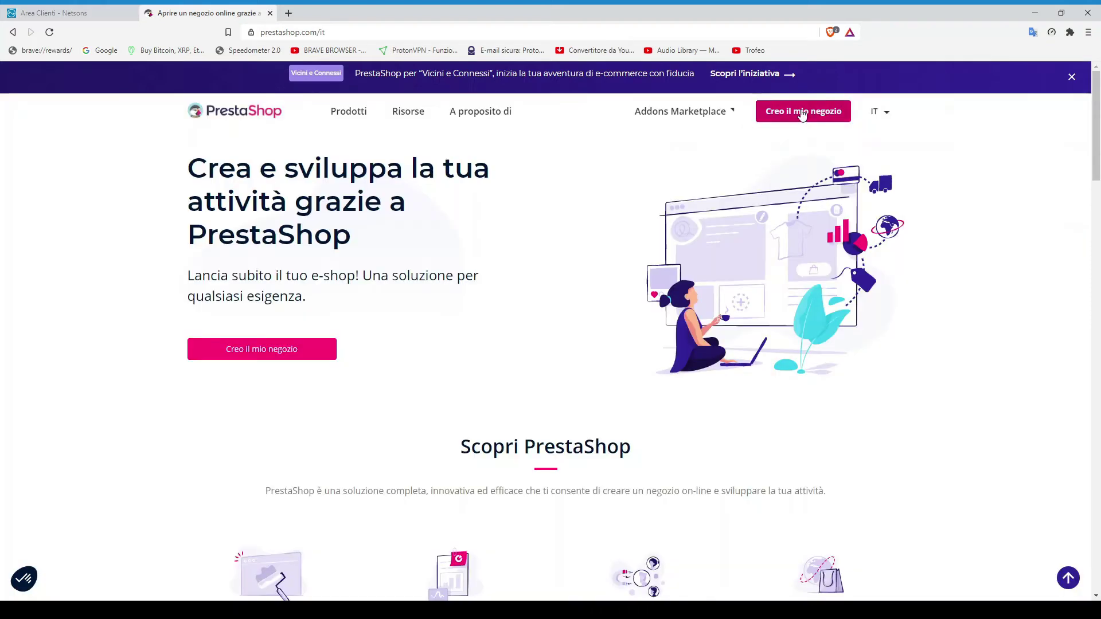
View the PrestaShop 1.7.7.3 download page, then return to the Netsons client-area tab
left_click(801, 113)
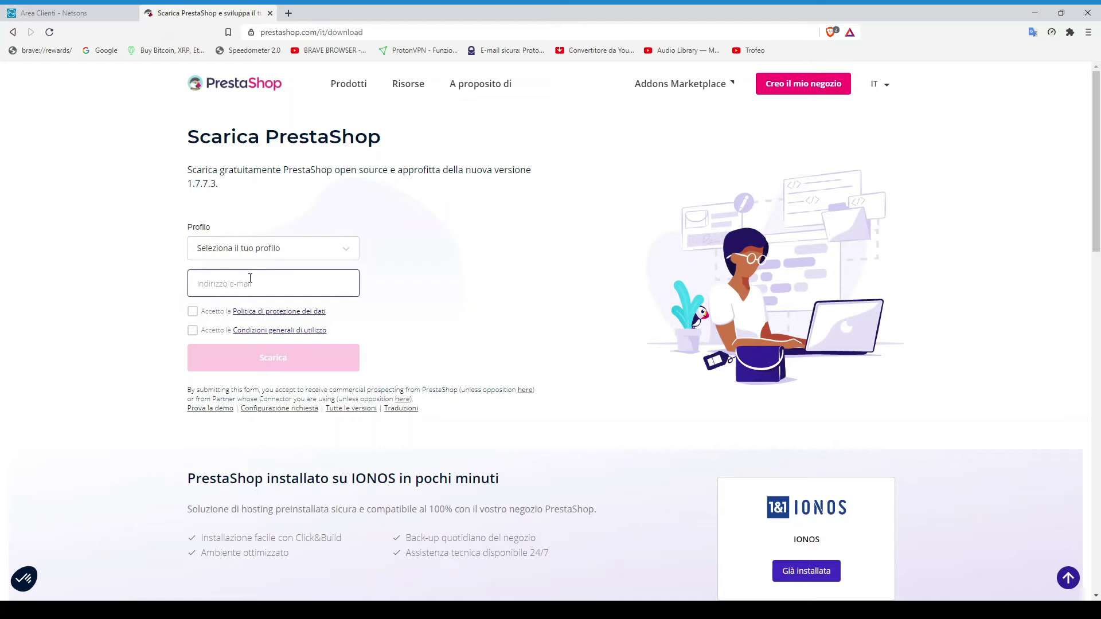
left_click(80, 12)
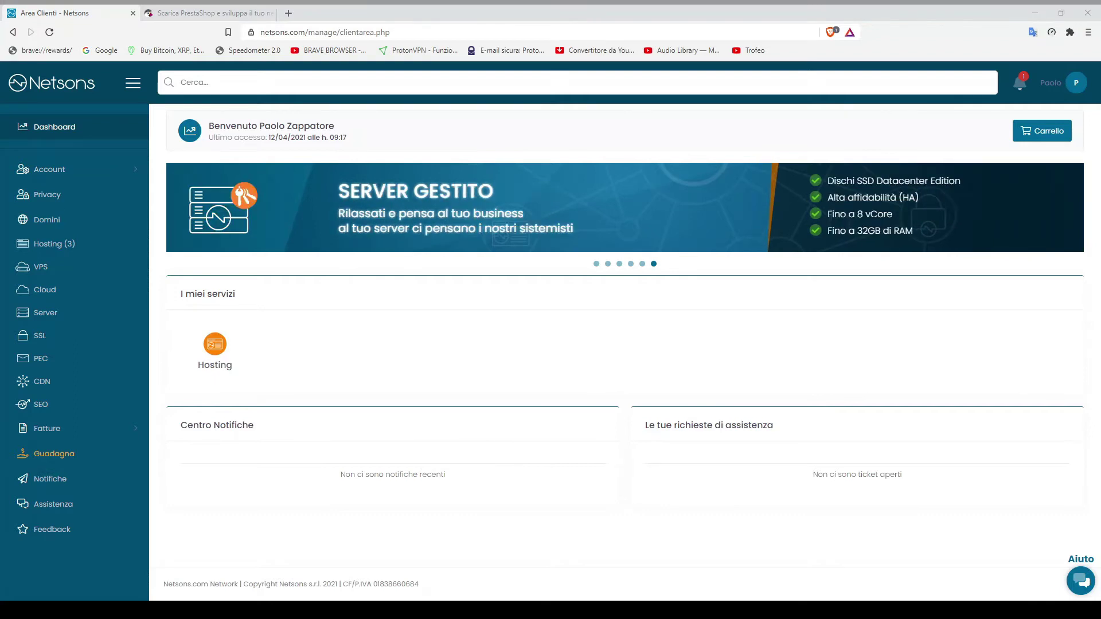
Open the Hosting Gratuito offer from the Netsons homepage and start its order with Prova
left_click(512, 10)
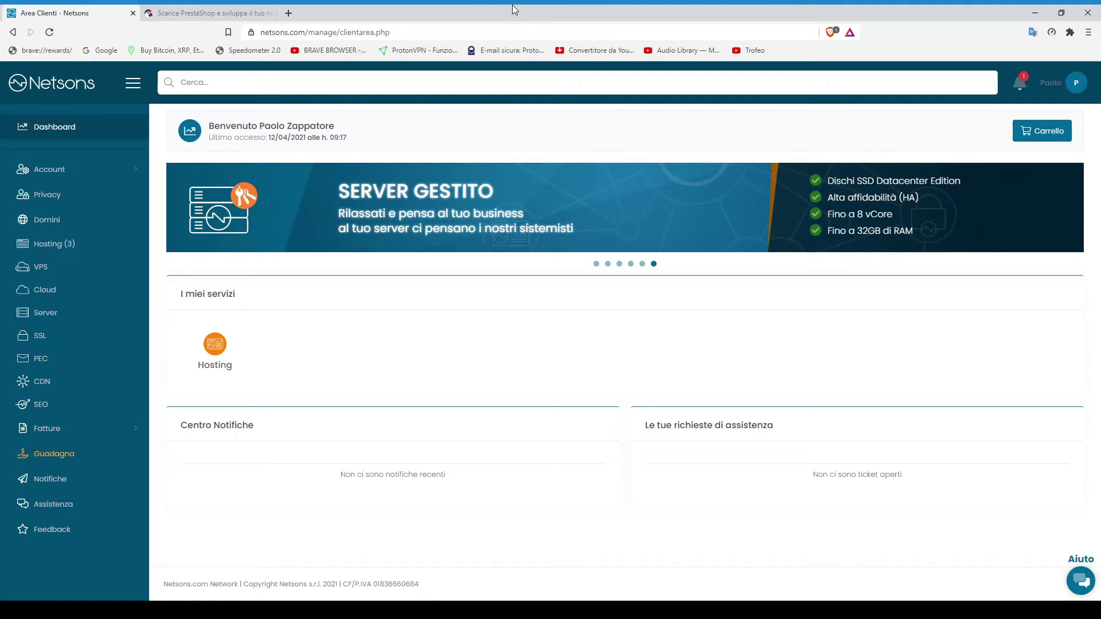
left_click(65, 91)
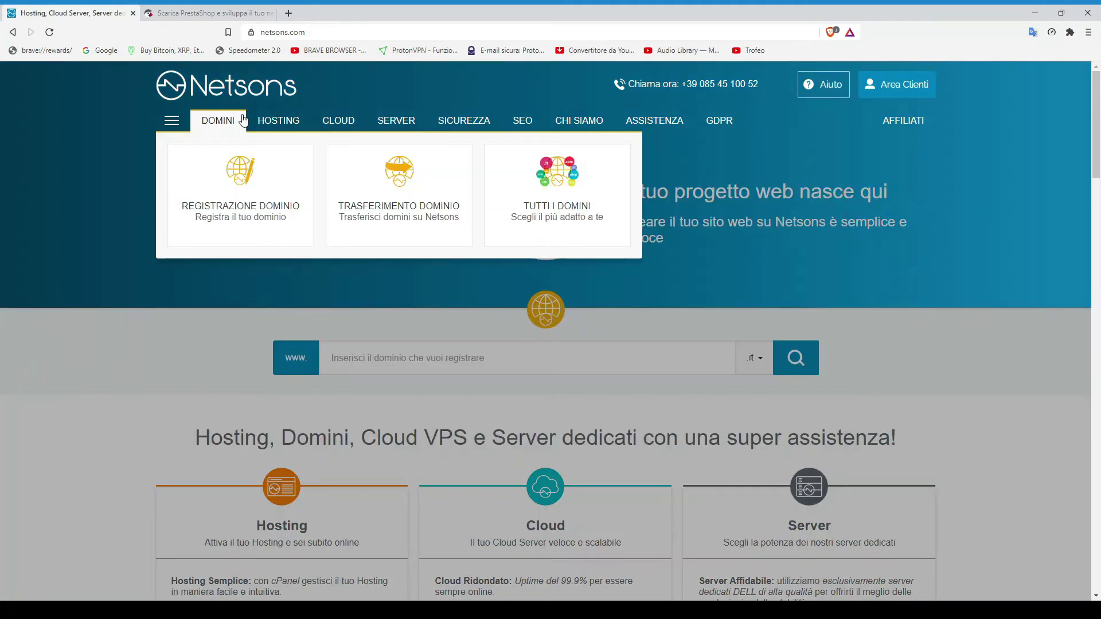
mouse_move(279, 120)
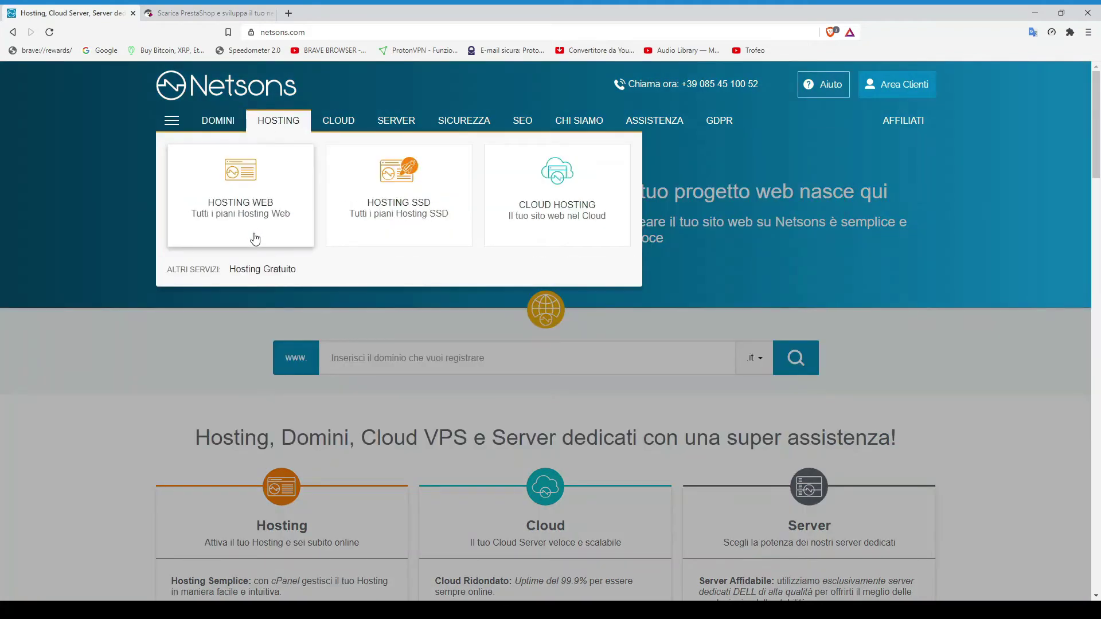
left_click(284, 269)
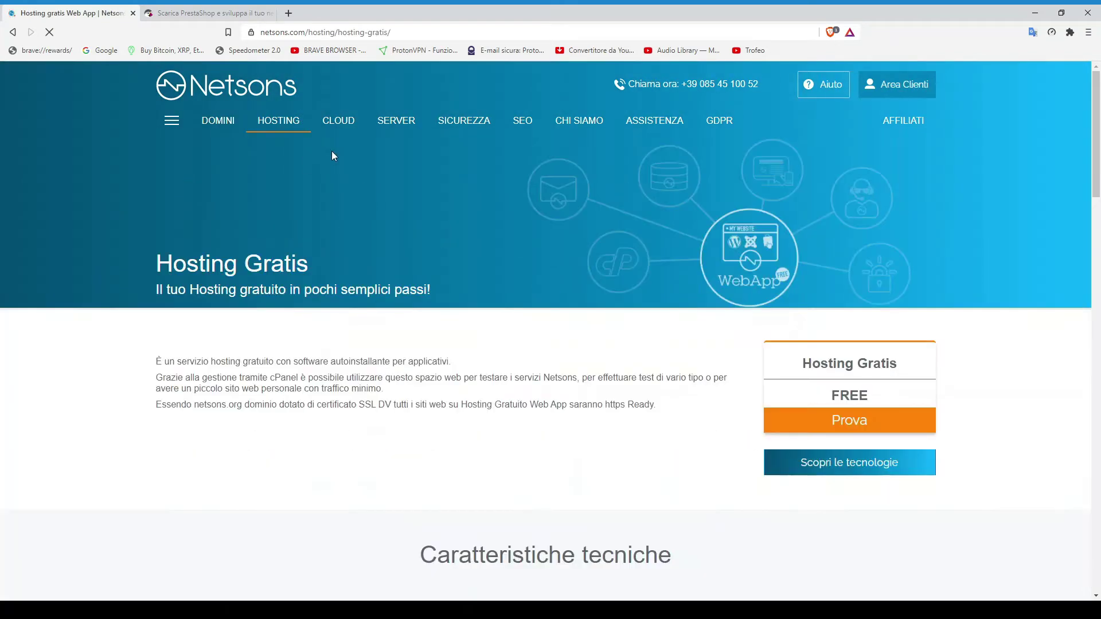
left_click(856, 420)
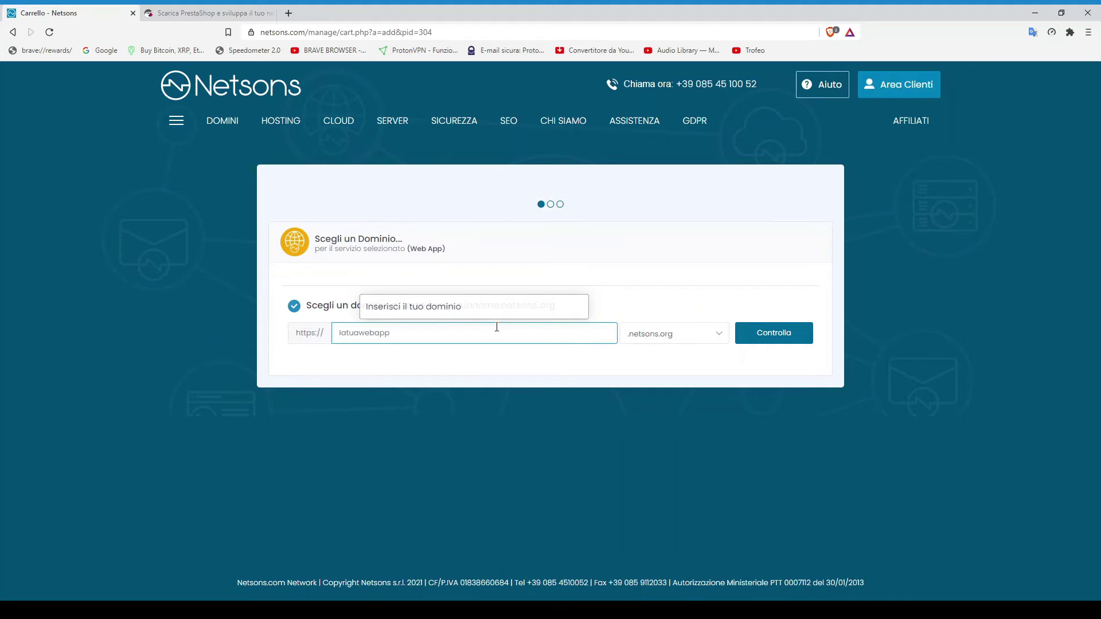
Check that demoprestashop.netsons.org is available and continue the order to checkout
type("demoprestashop")
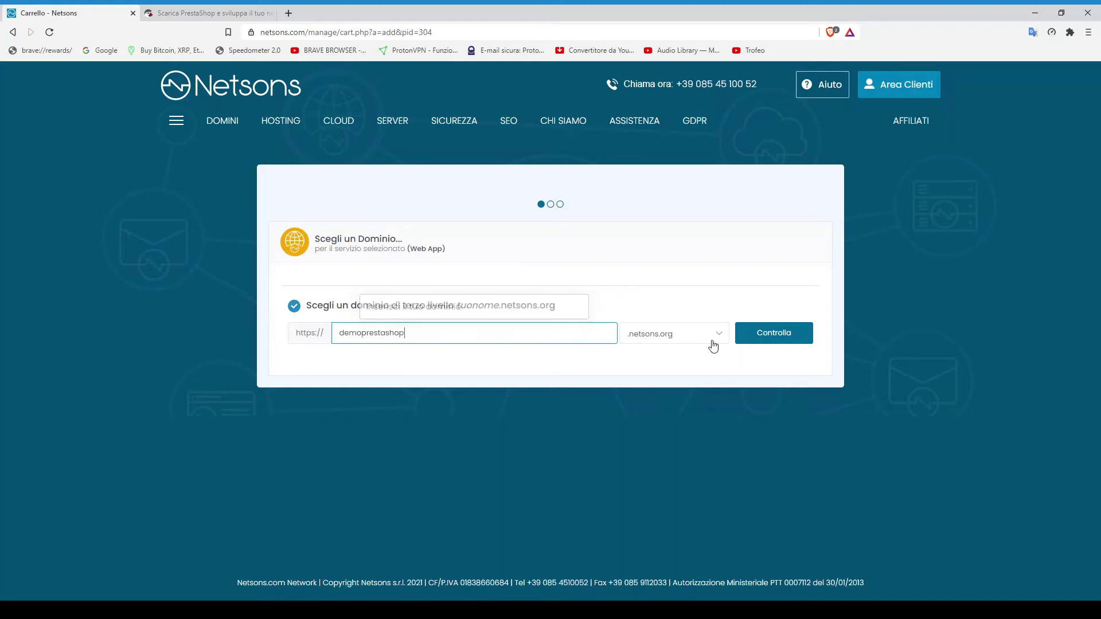
left_click(757, 336)
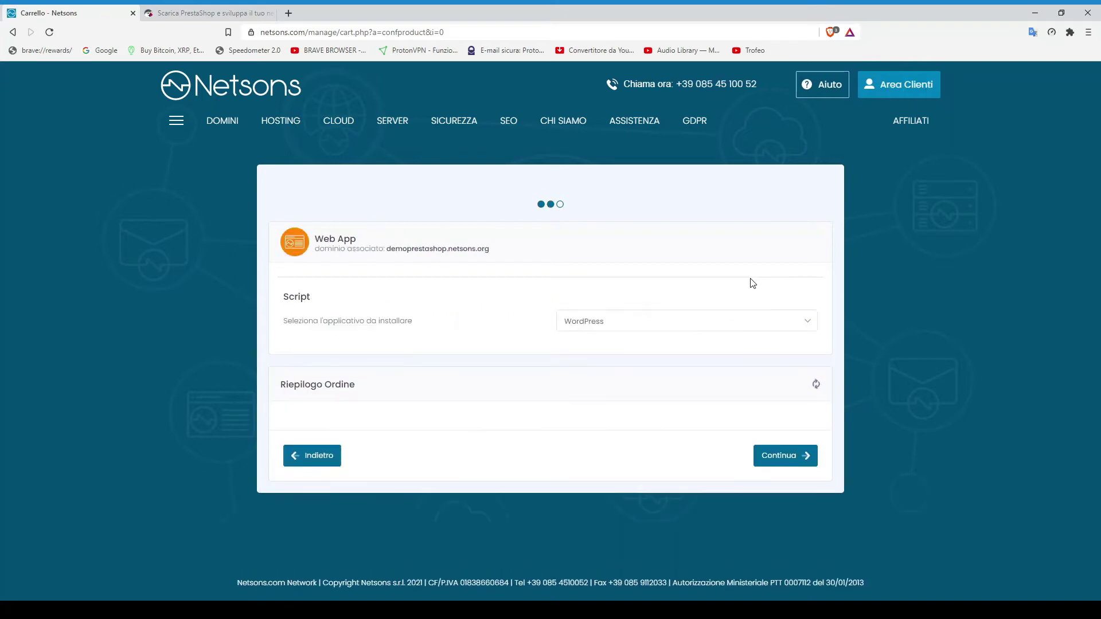
left_click(760, 456)
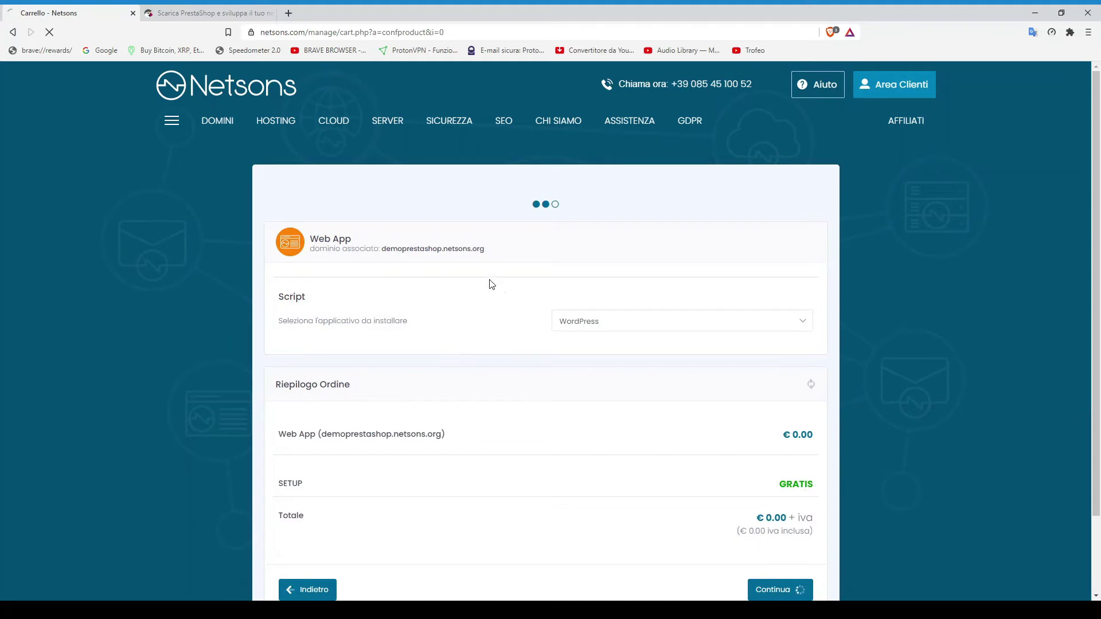
scroll(536, 302, "down", 2)
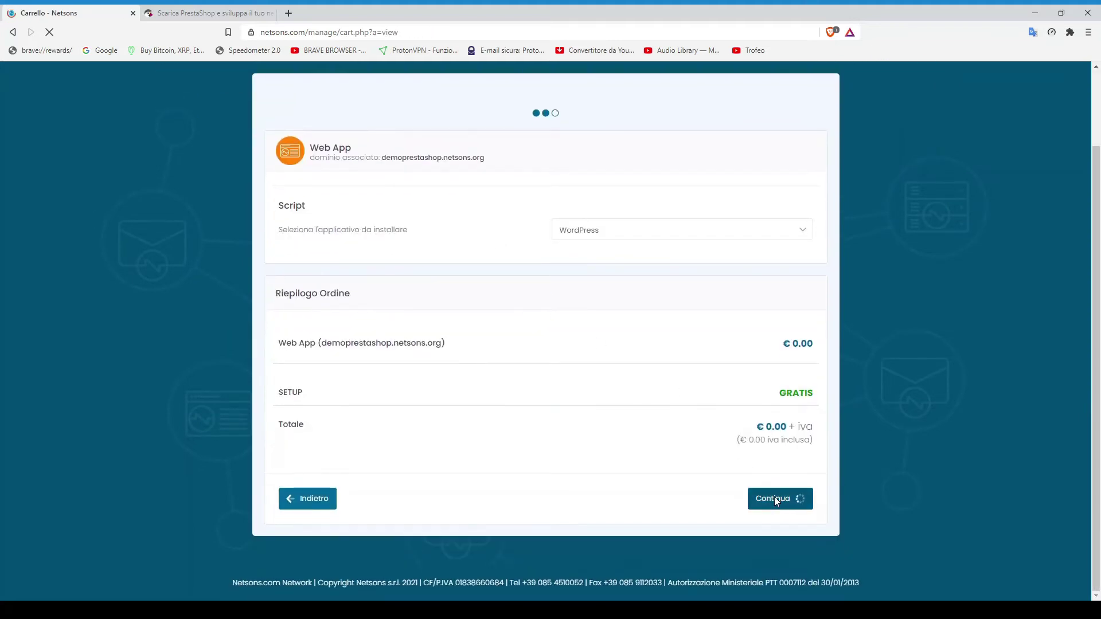
left_click(783, 499)
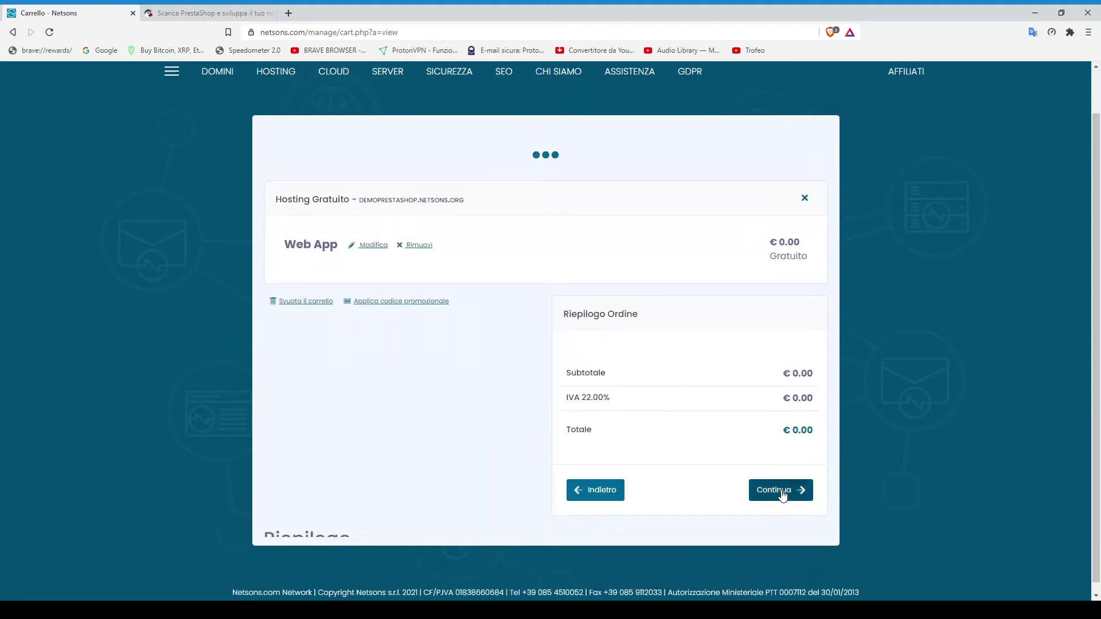
Pay by Bonifico bancario, accept the contract terms and complete the order
scroll(711, 395, "down", 3)
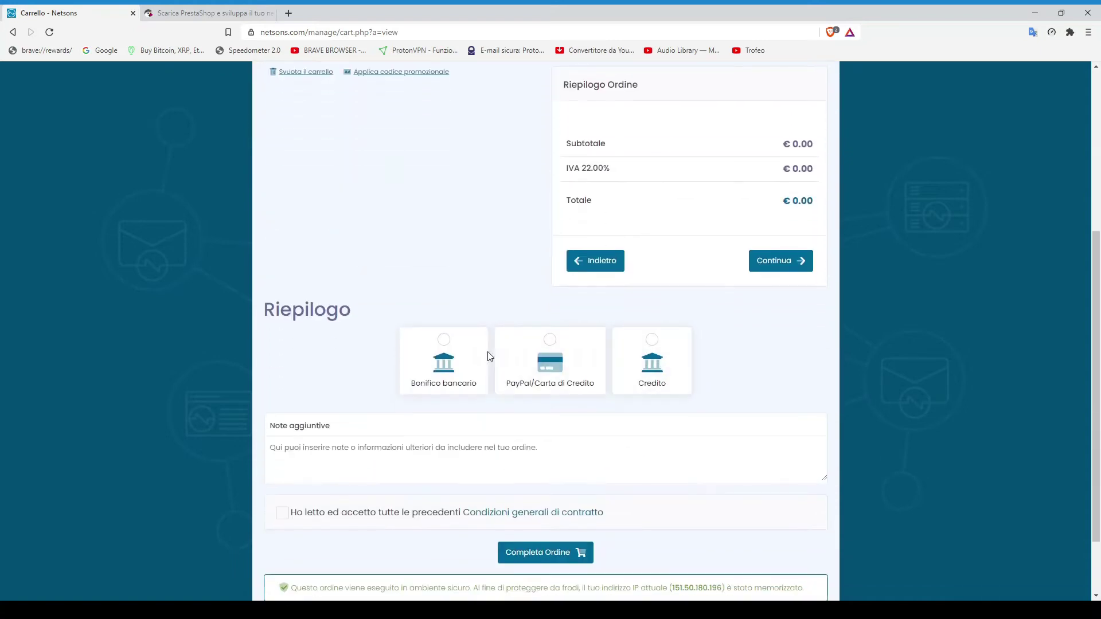
left_click(453, 372)
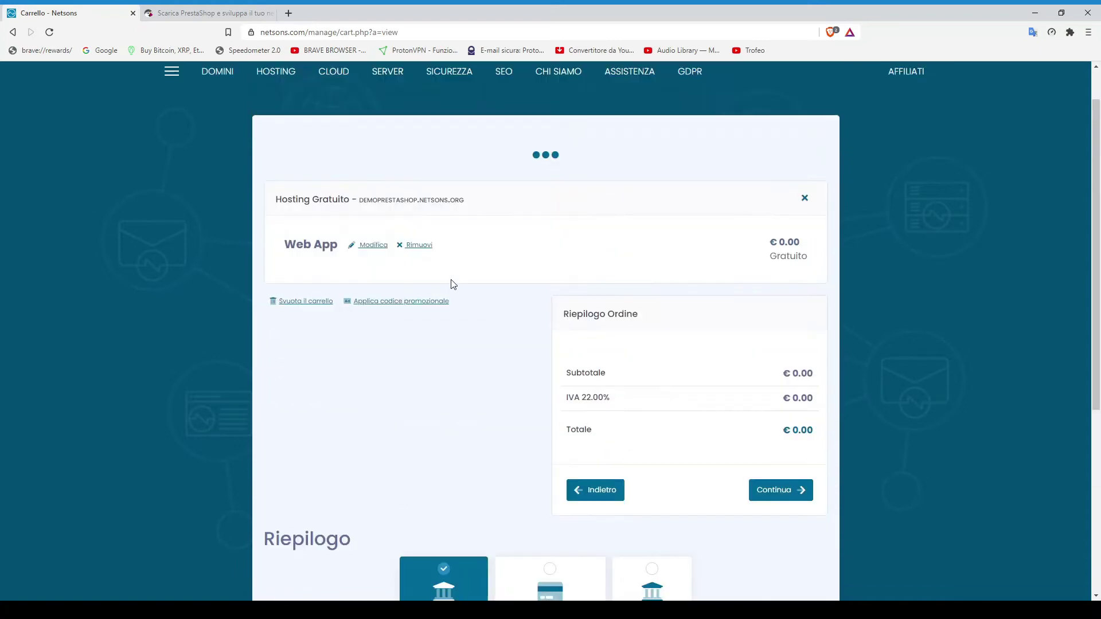
left_click(282, 447)
scroll(476, 493, "down", 2)
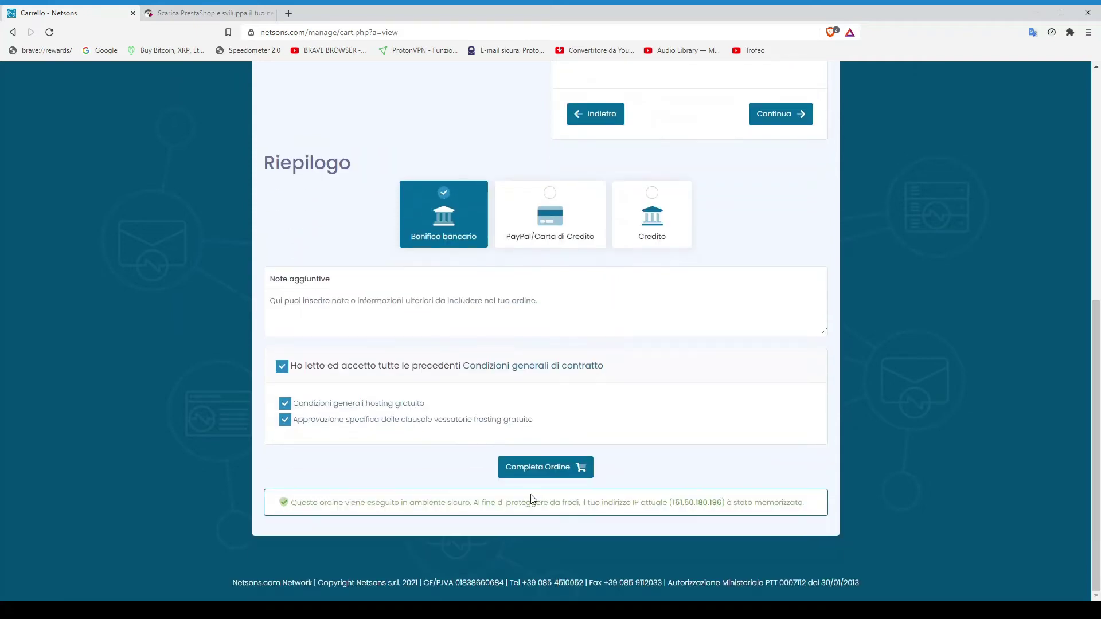
left_click(528, 466)
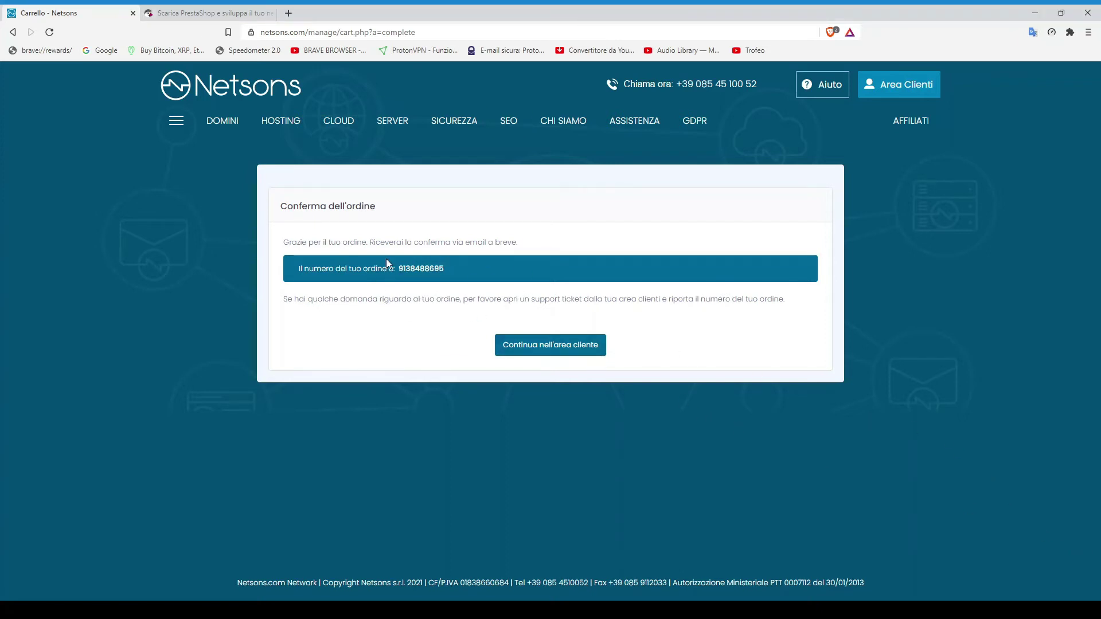
Continue from the order confirmation page to the Netsons client area
left_click(571, 352)
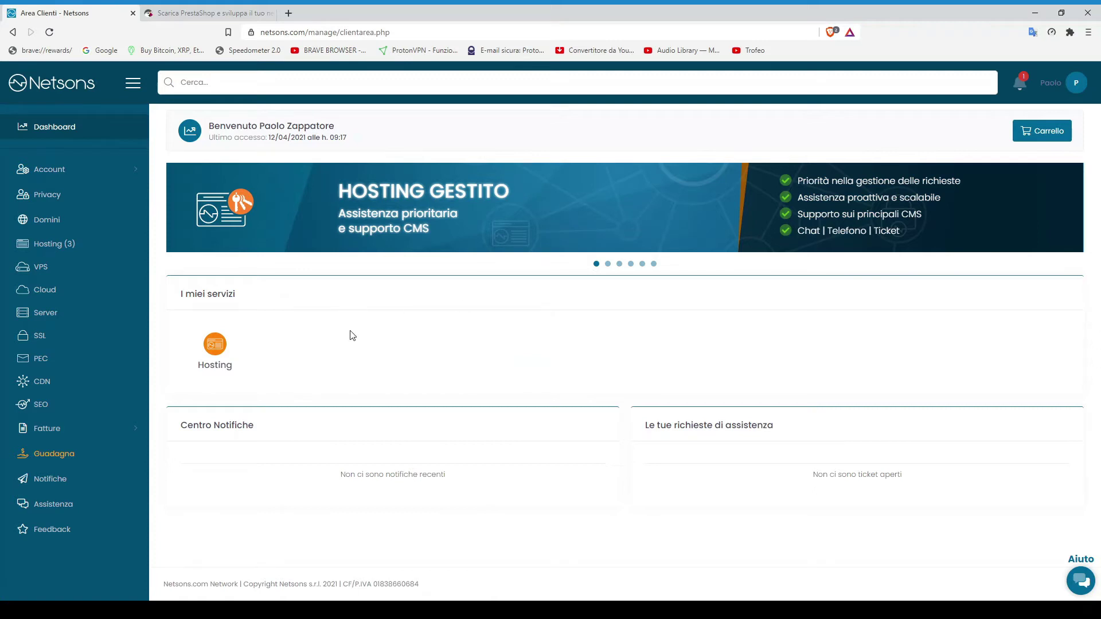
Open cPanel for the demoprestashop.netsons.org hosting from its Gestione Hosting page
left_click(60, 249)
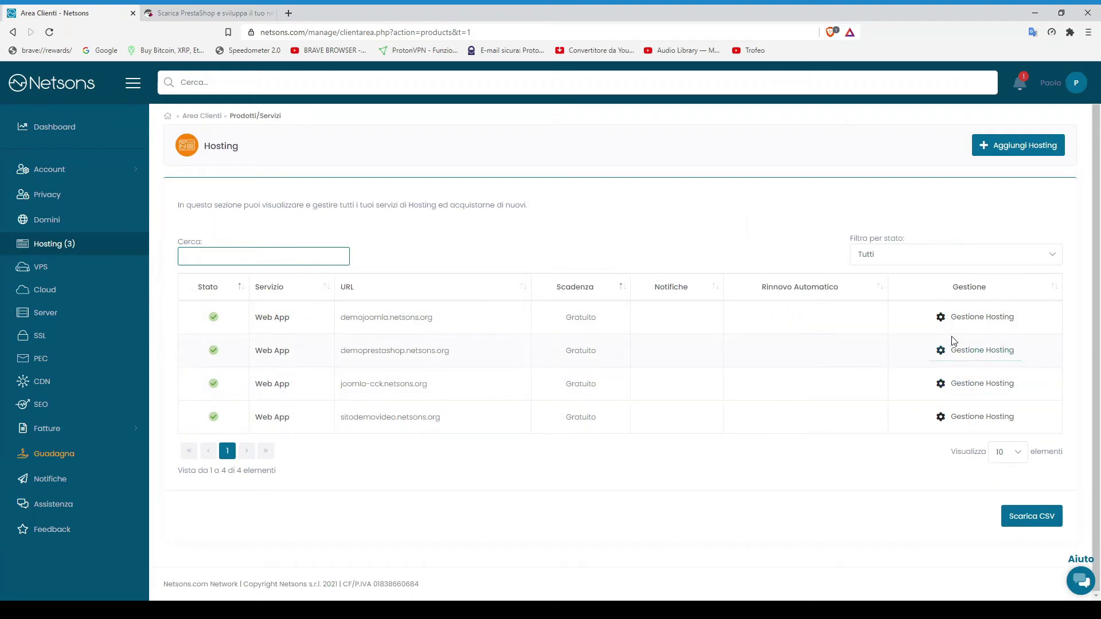
left_click(963, 351)
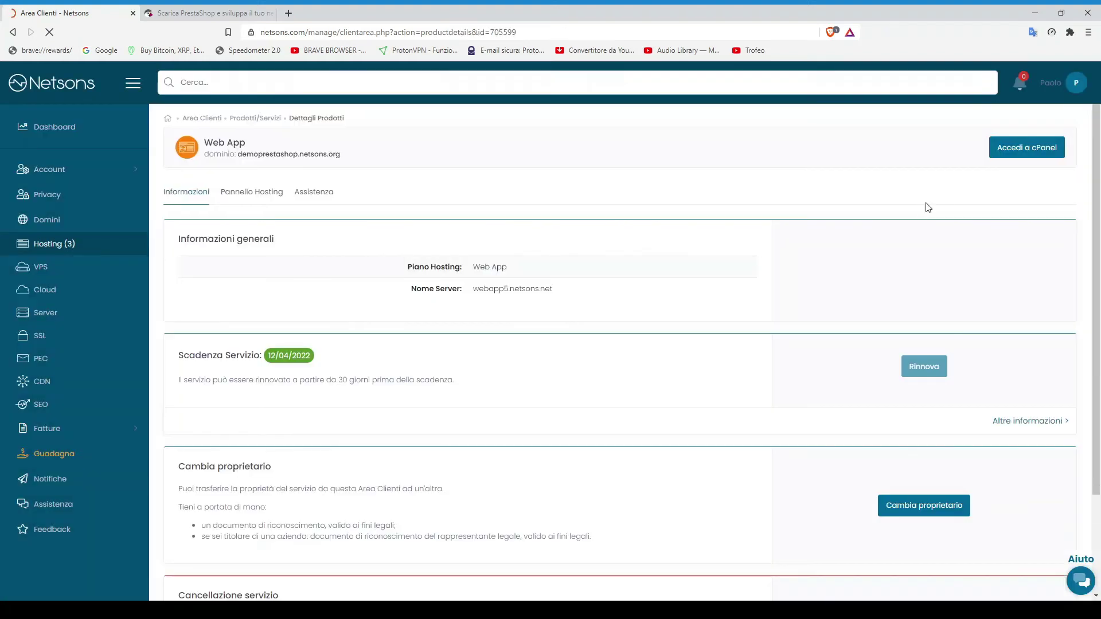
left_click(1011, 156)
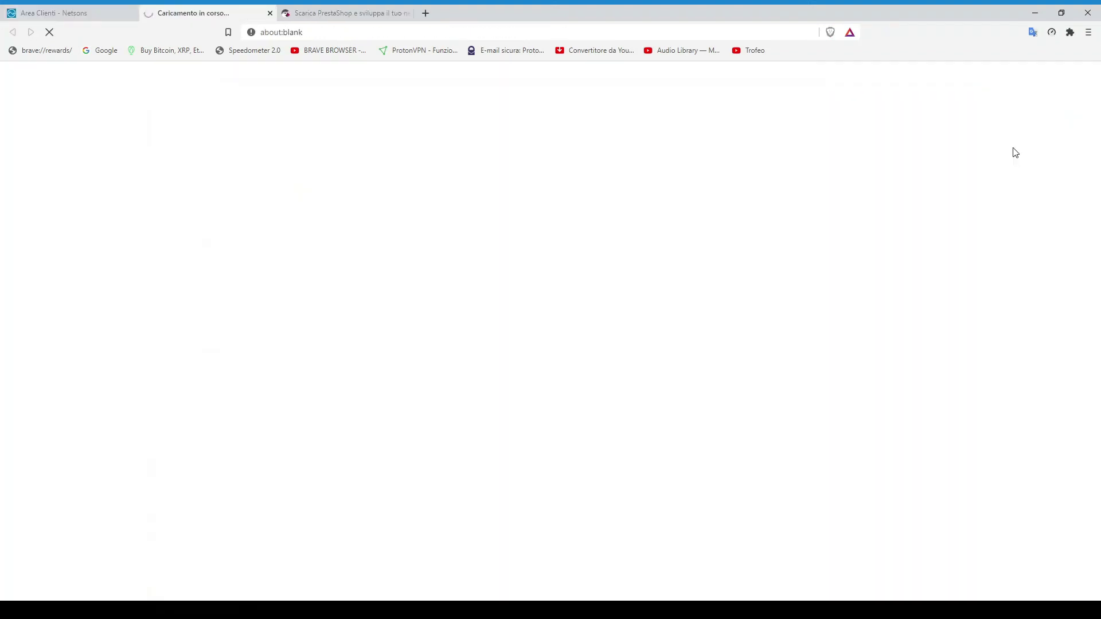
In Softaculous Installations, start deleting the WordPress 5.7 install at demoprestashop.netsons.org
scroll(346, 197, "down", 1)
scroll(346, 197, "down", 3)
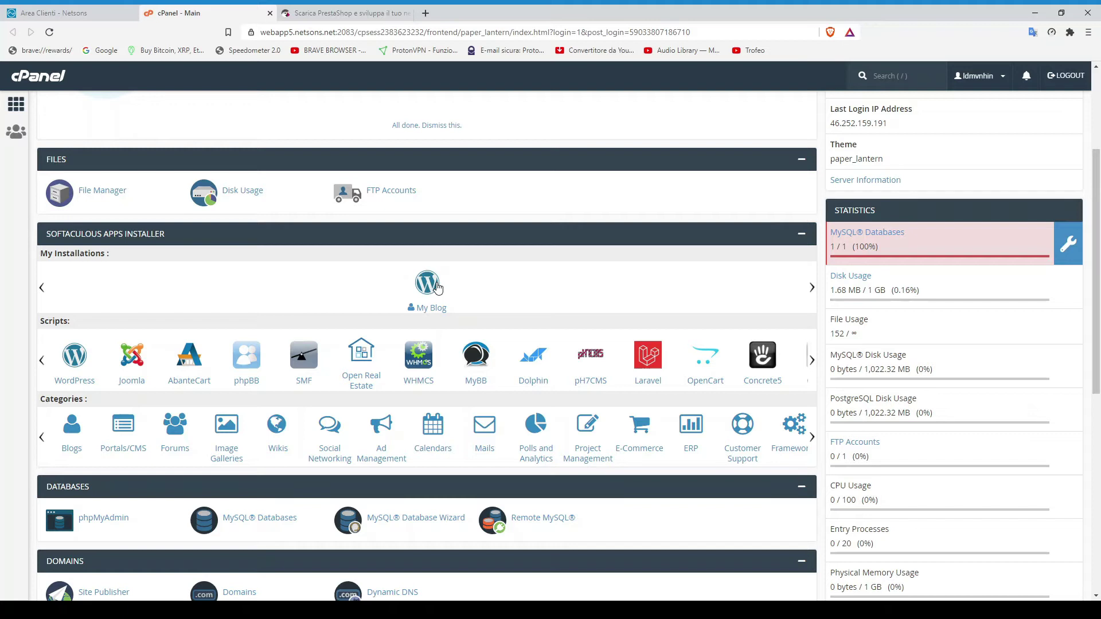
left_click(437, 288)
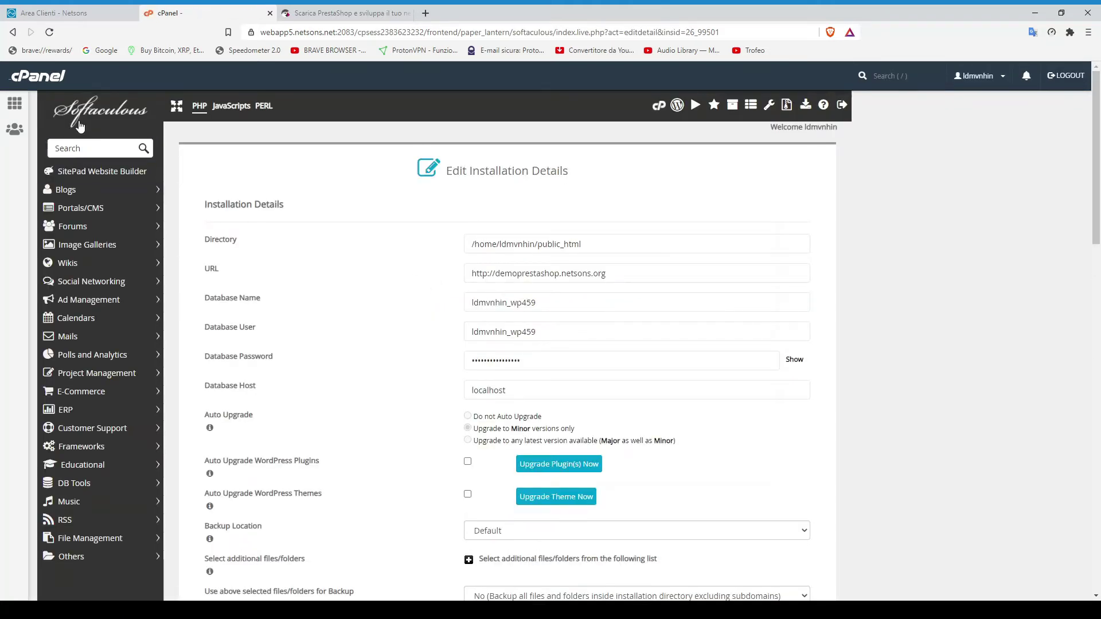
left_click(102, 114)
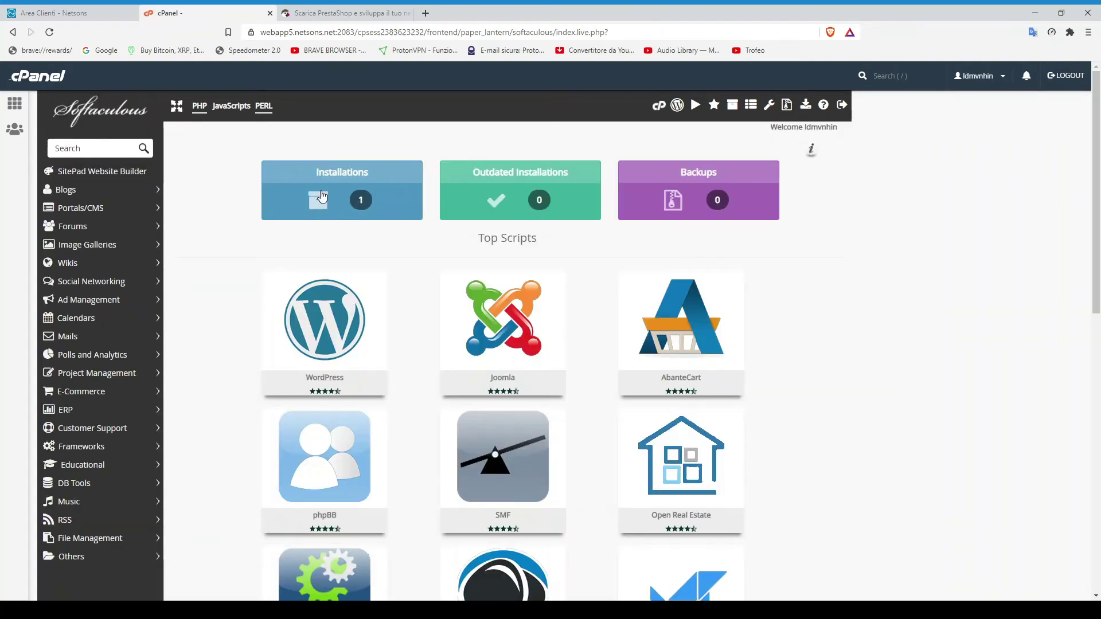
left_click(321, 197)
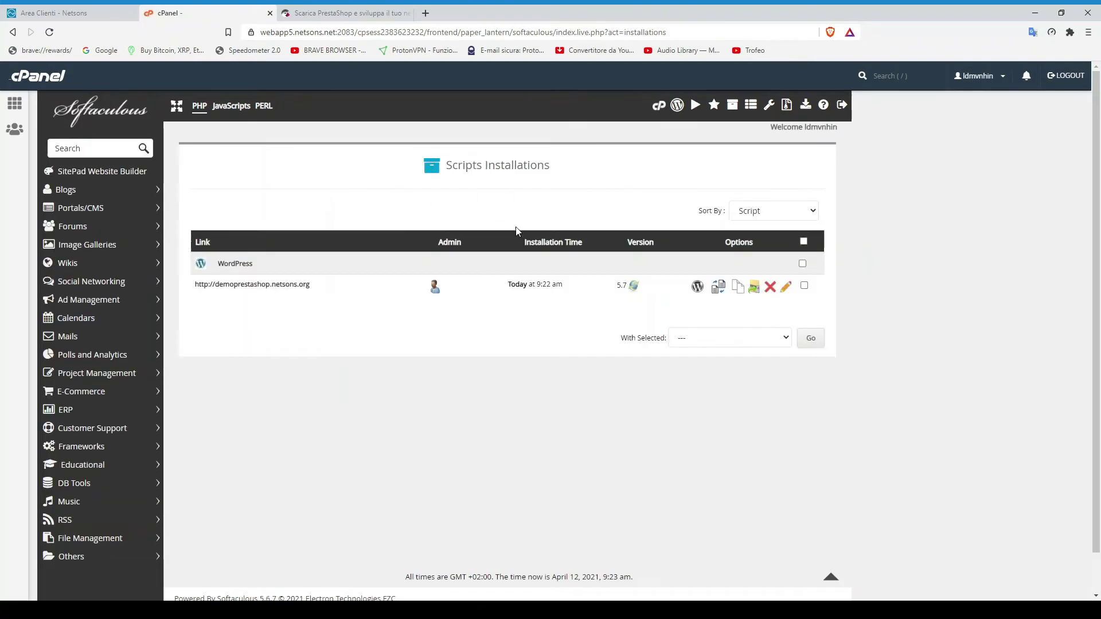
left_click(770, 287)
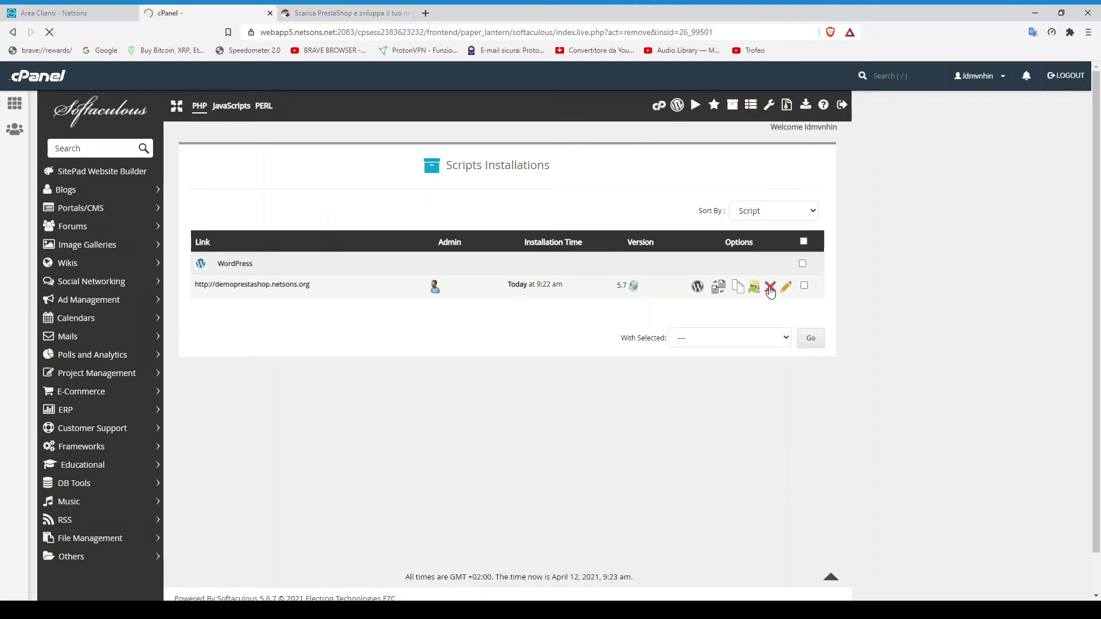
Remove the WordPress installation and confirm the irreversible deletion
scroll(670, 296, "down", 3)
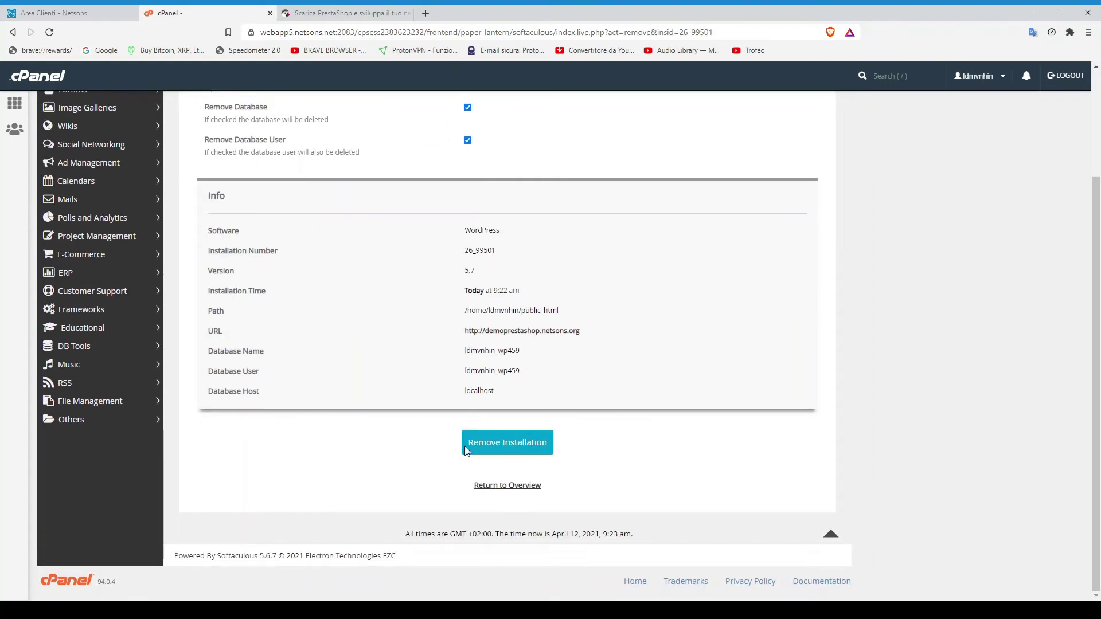
left_click(509, 450)
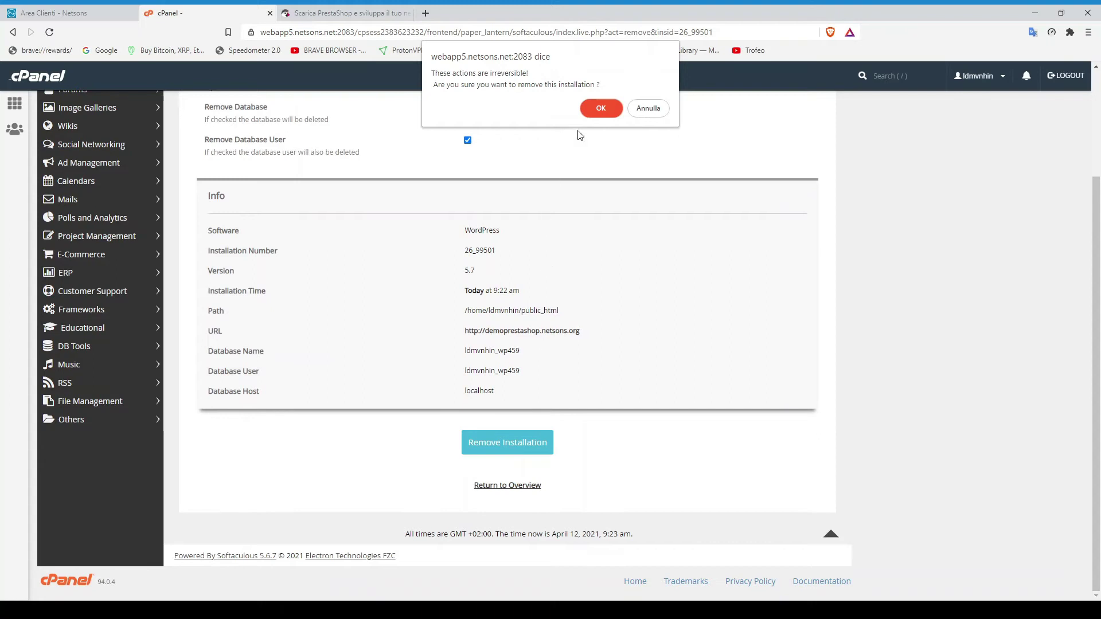
left_click(598, 107)
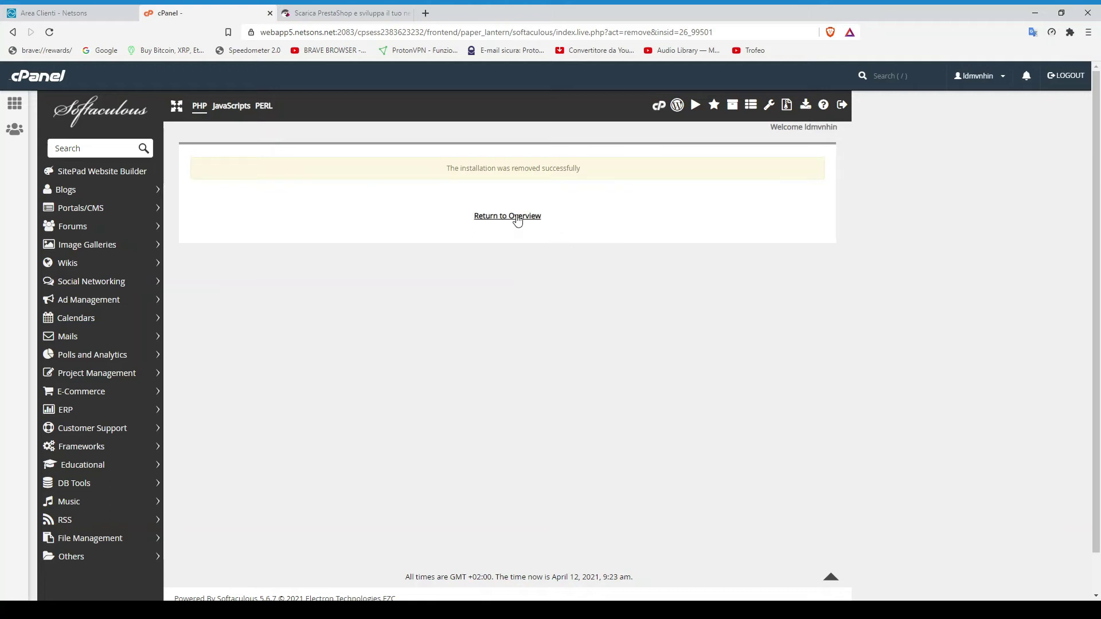
Find PrestaShop under Portals/CMS › E-Commerce and open its Install Now form
left_click(119, 210)
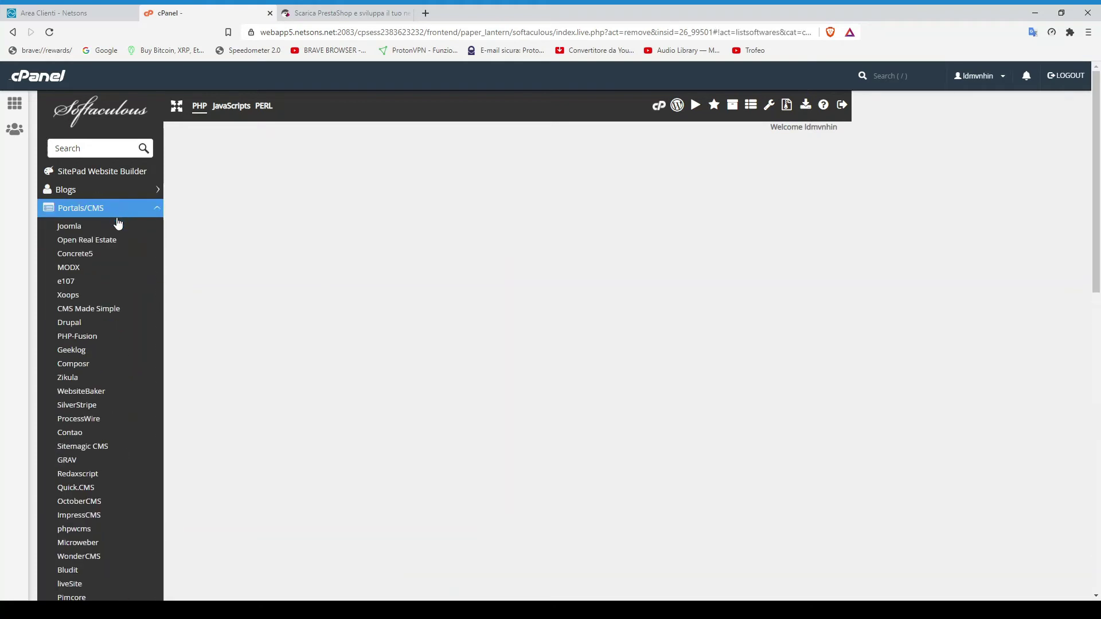
scroll(113, 275, "down", 3)
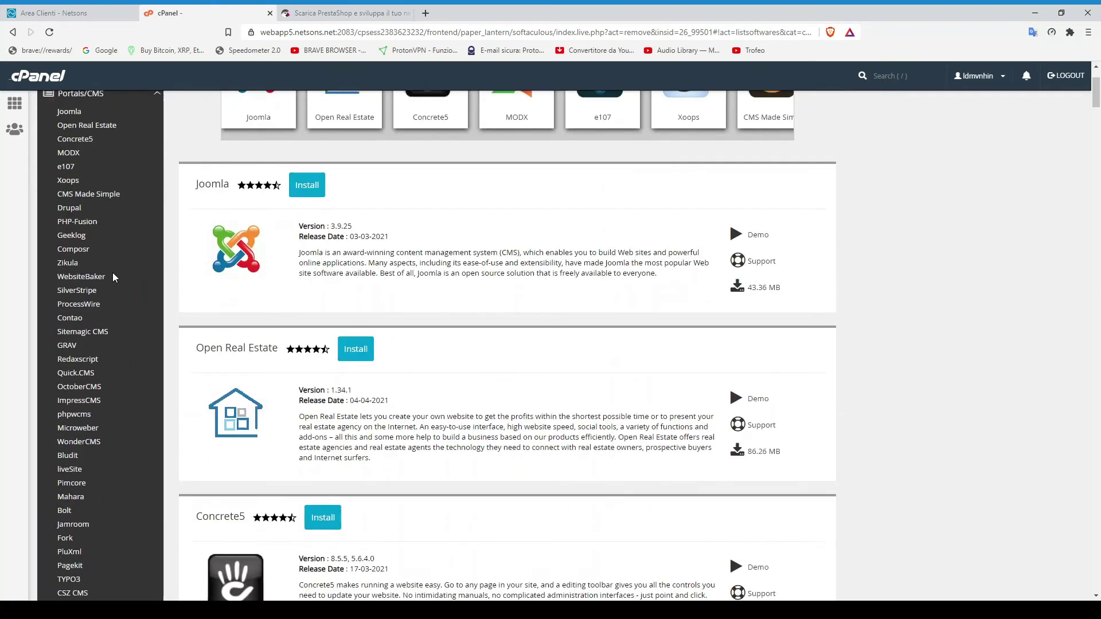
scroll(113, 273, "down", 10)
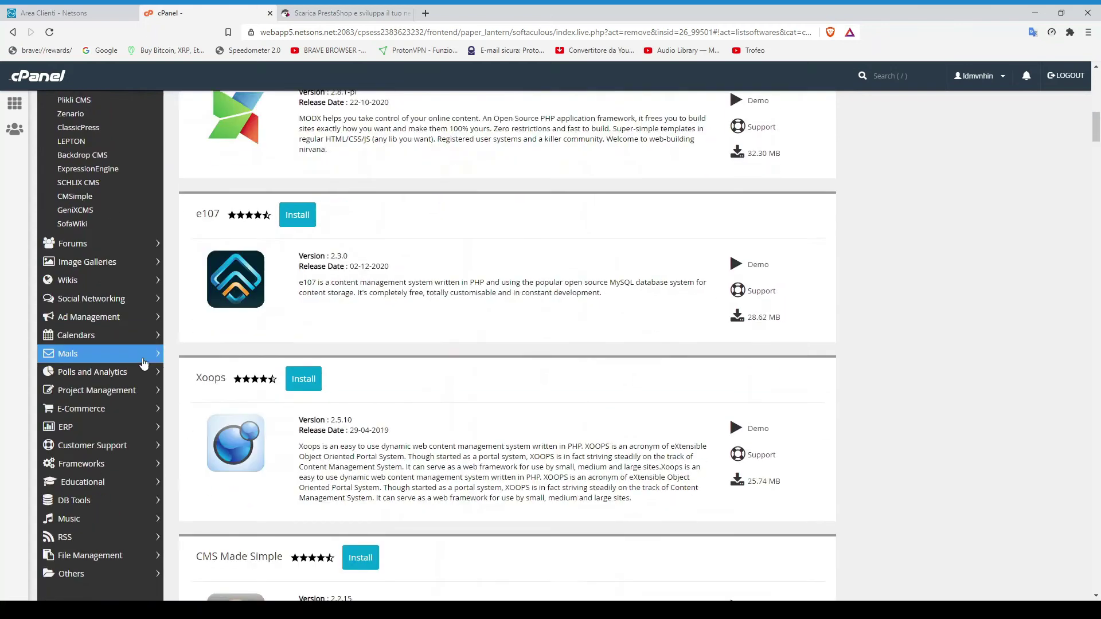
scroll(143, 364, "down", 1)
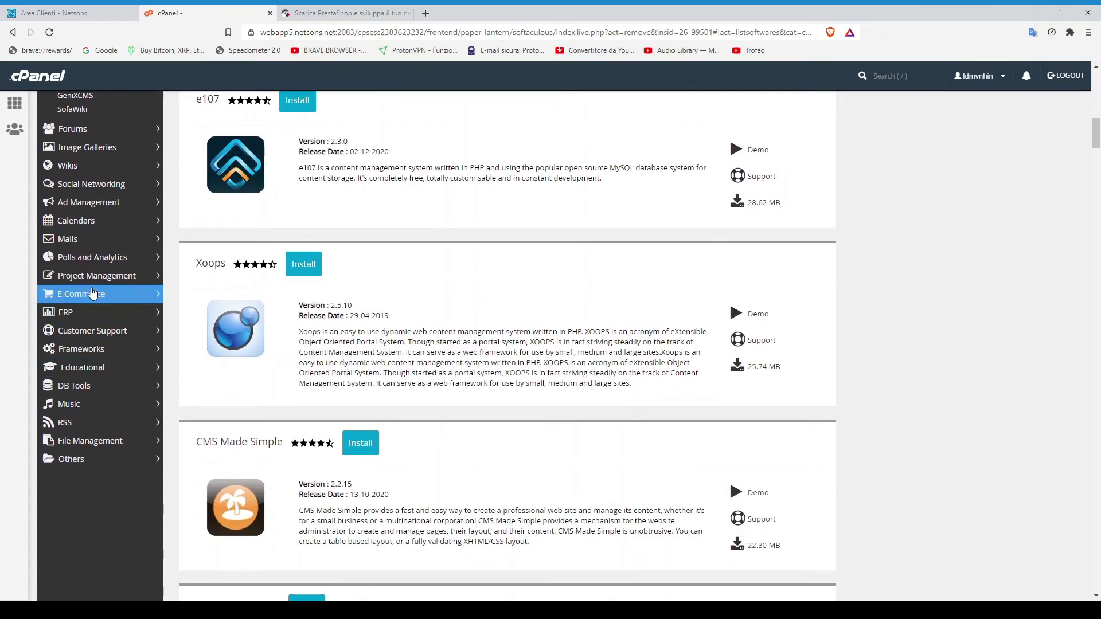
left_click(135, 294)
scroll(103, 343, "down", 2)
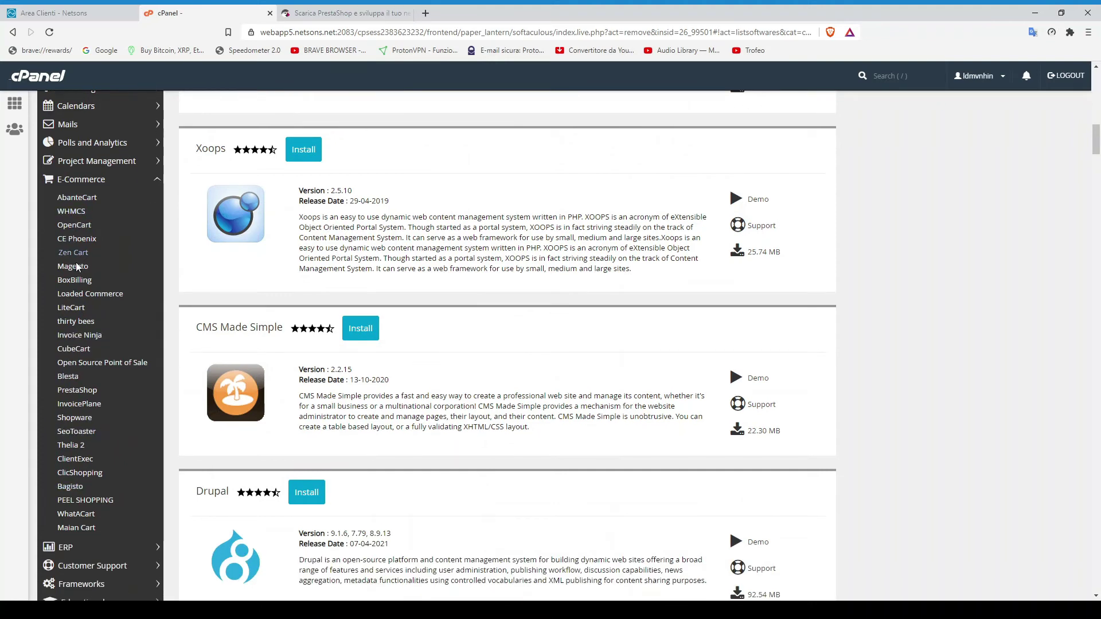
left_click(78, 390)
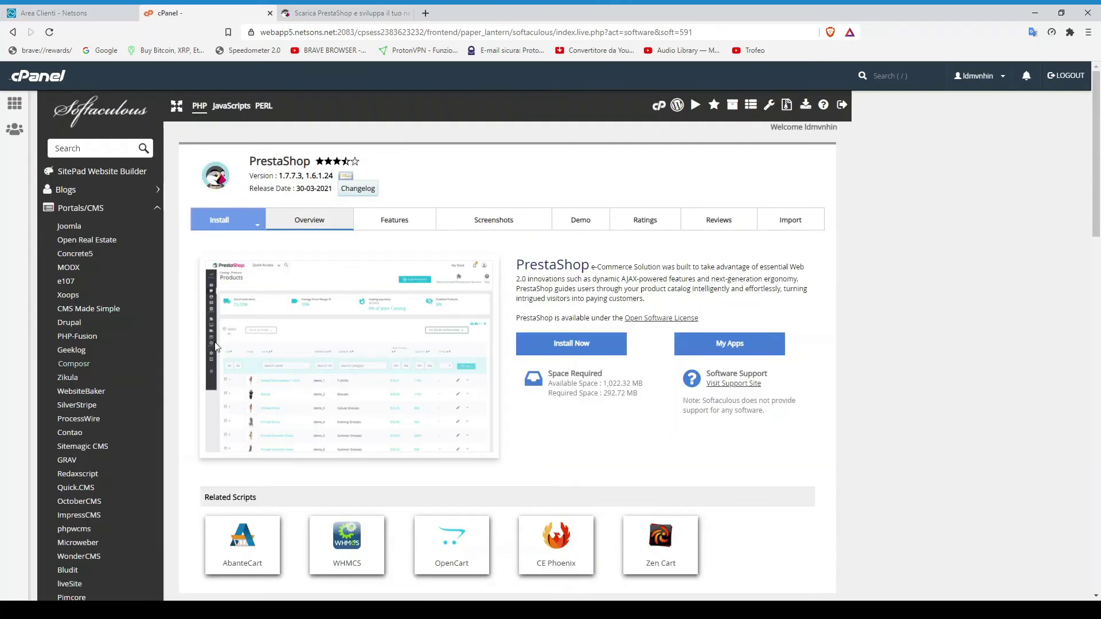
scroll(408, 225, "down", 1)
left_click(579, 289)
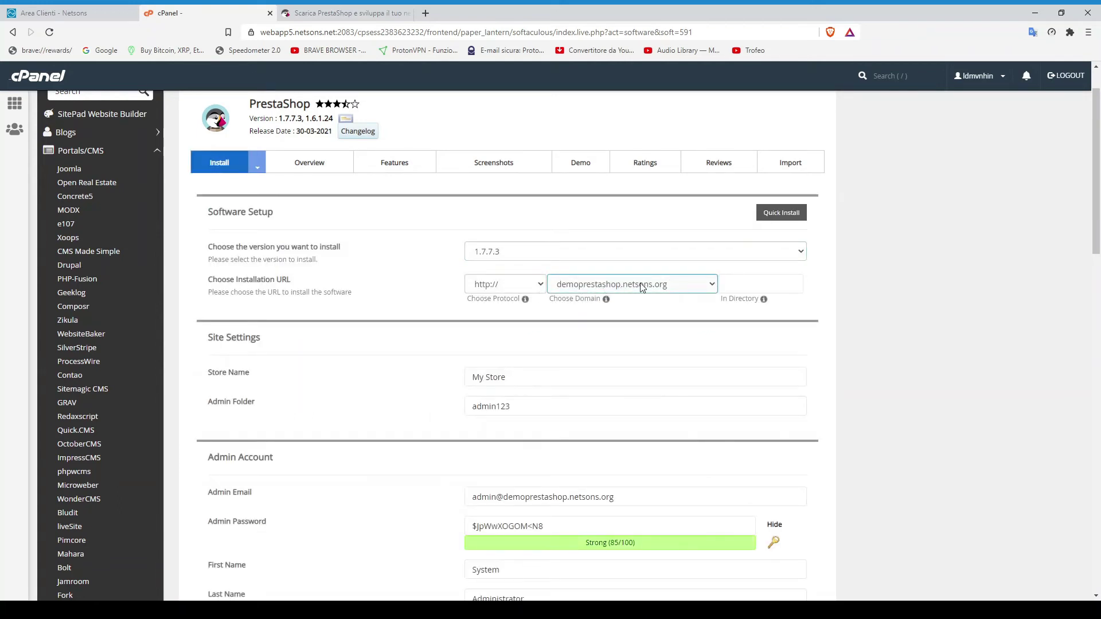
Replace the store name 'My Store' with 'Demo negozio prestashop', keeping admin folder admin123
scroll(601, 288, "down", 2)
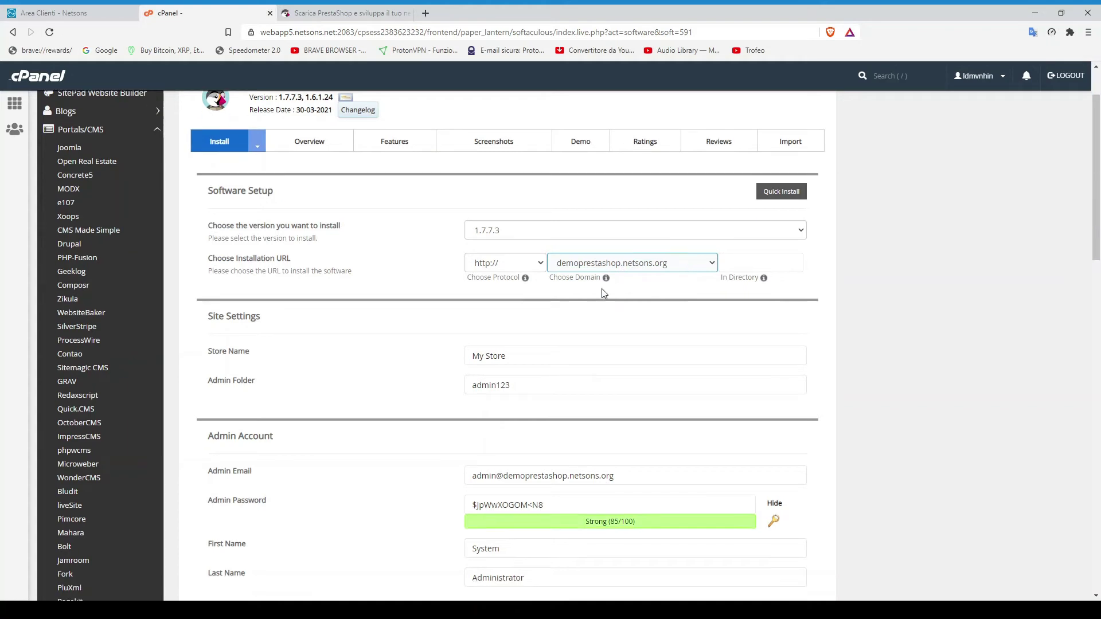
left_click_drag(526, 263, 433, 268)
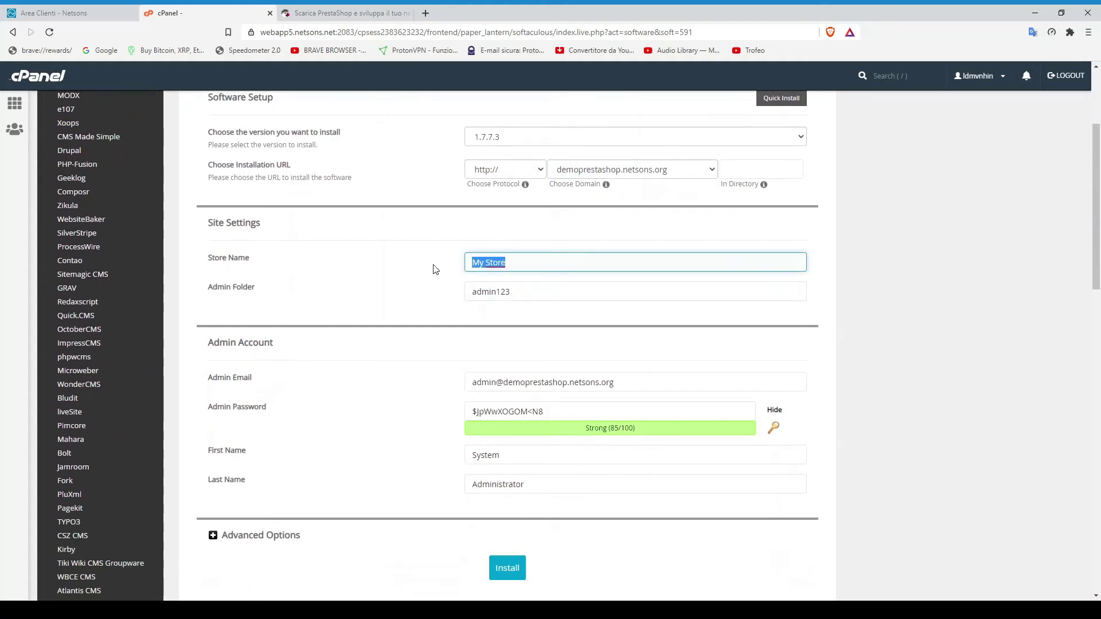
type("Demo negozio prestashop")
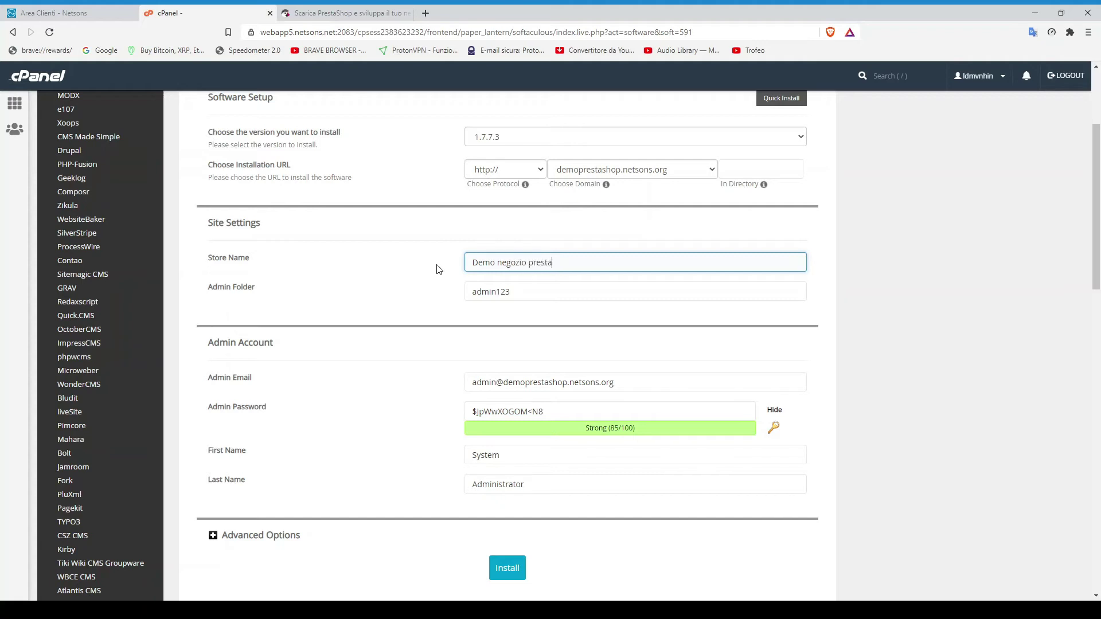
left_click(513, 292)
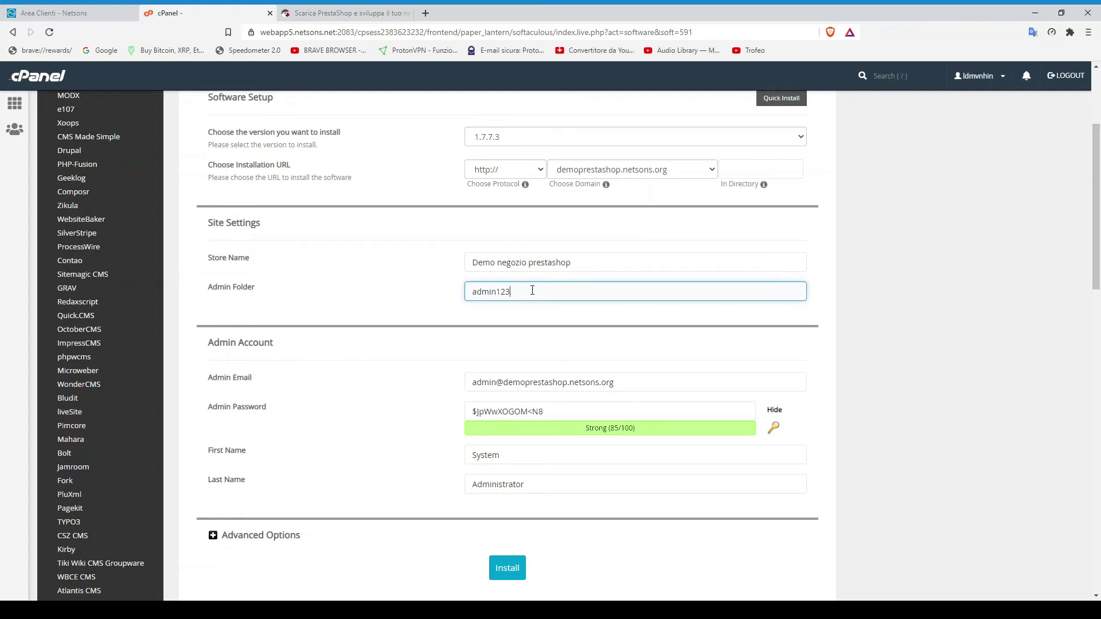
left_click(531, 380)
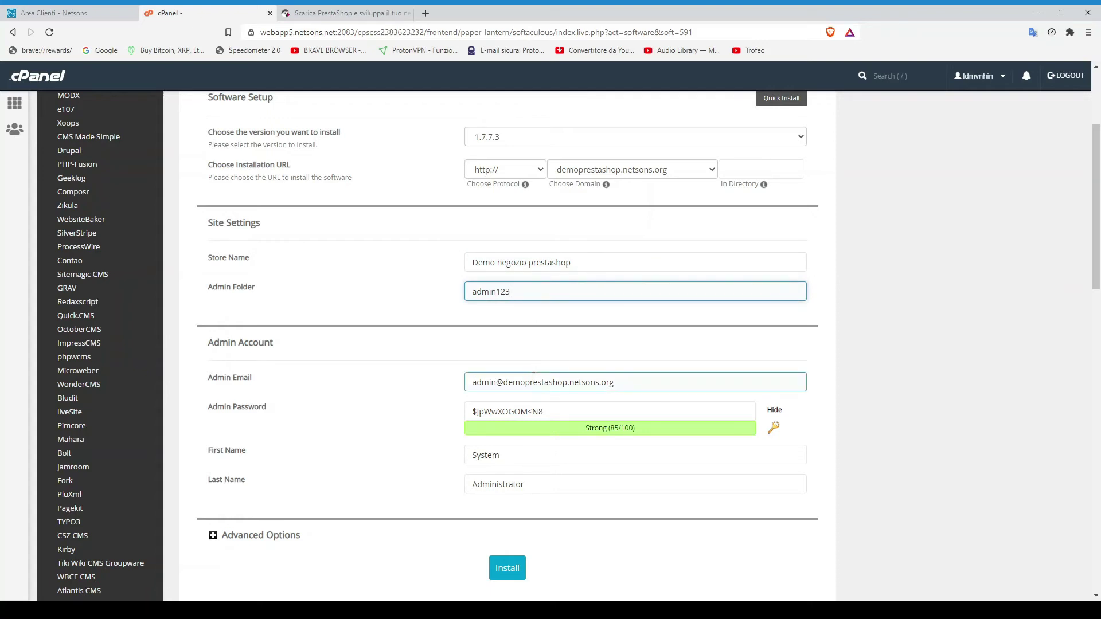
Enter the administrator's e-mail address and replace the generated admin password with a custom one
triple_click(531, 380)
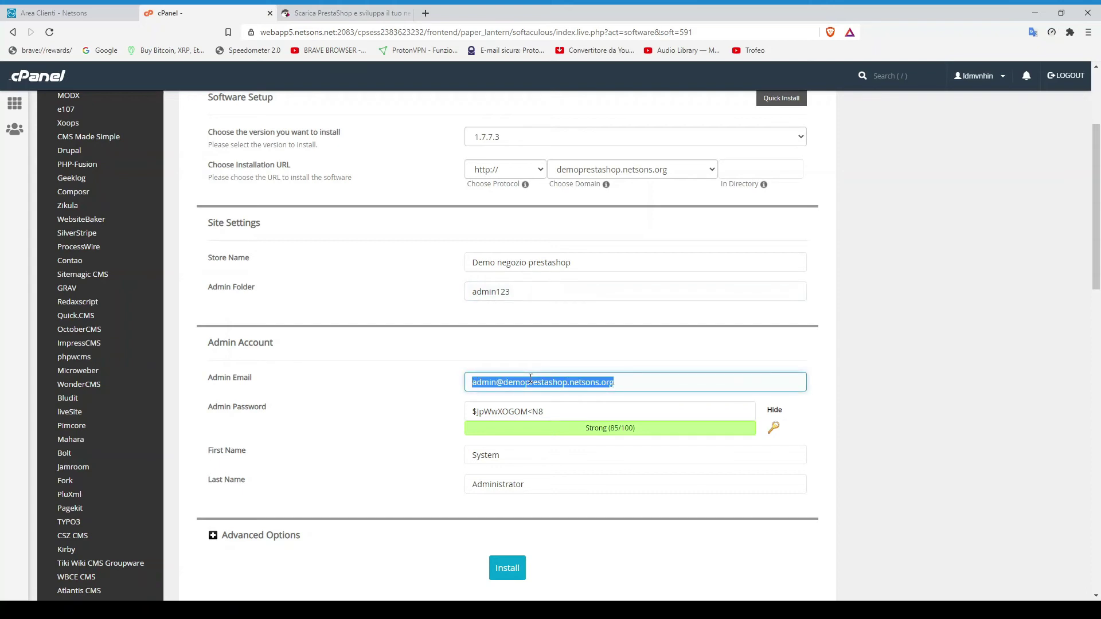
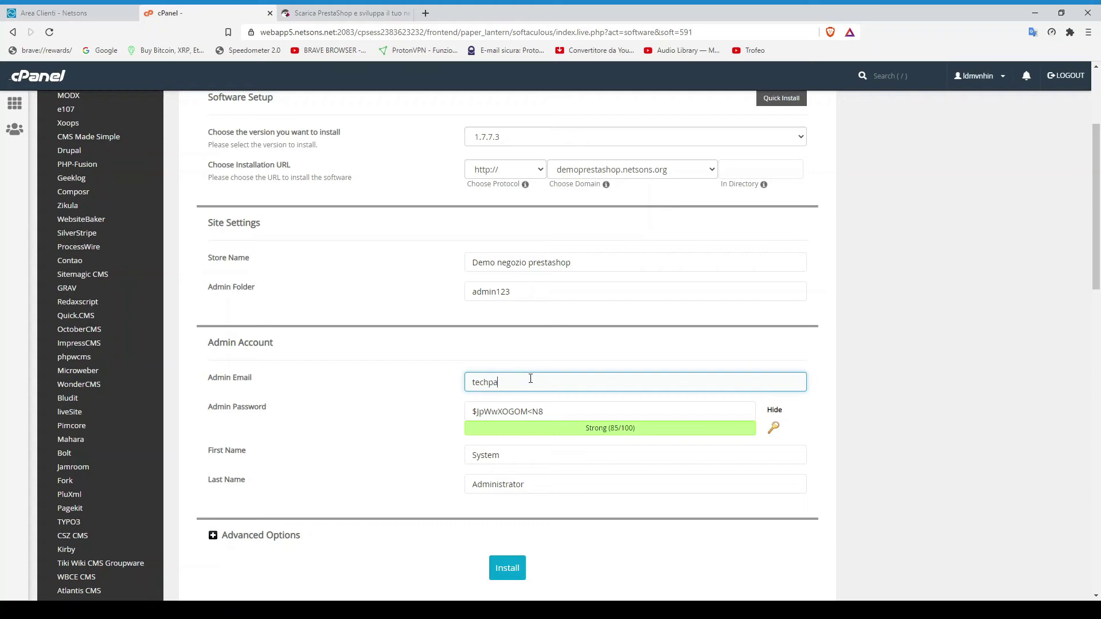
left_click(529, 410)
double_click(529, 410)
left_click_drag(576, 412, 410, 412)
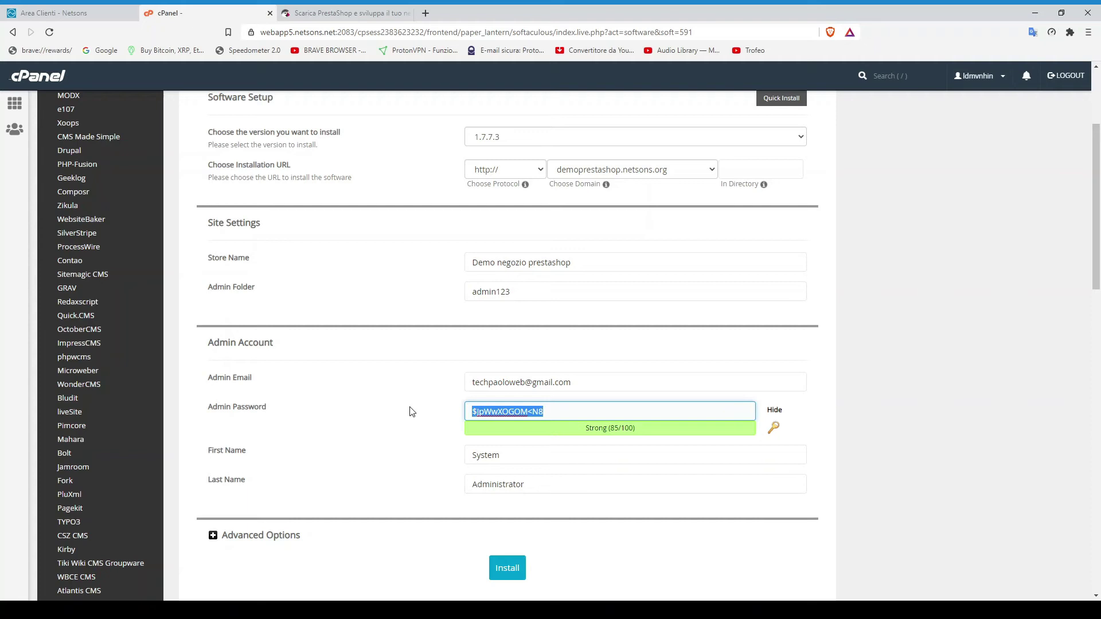
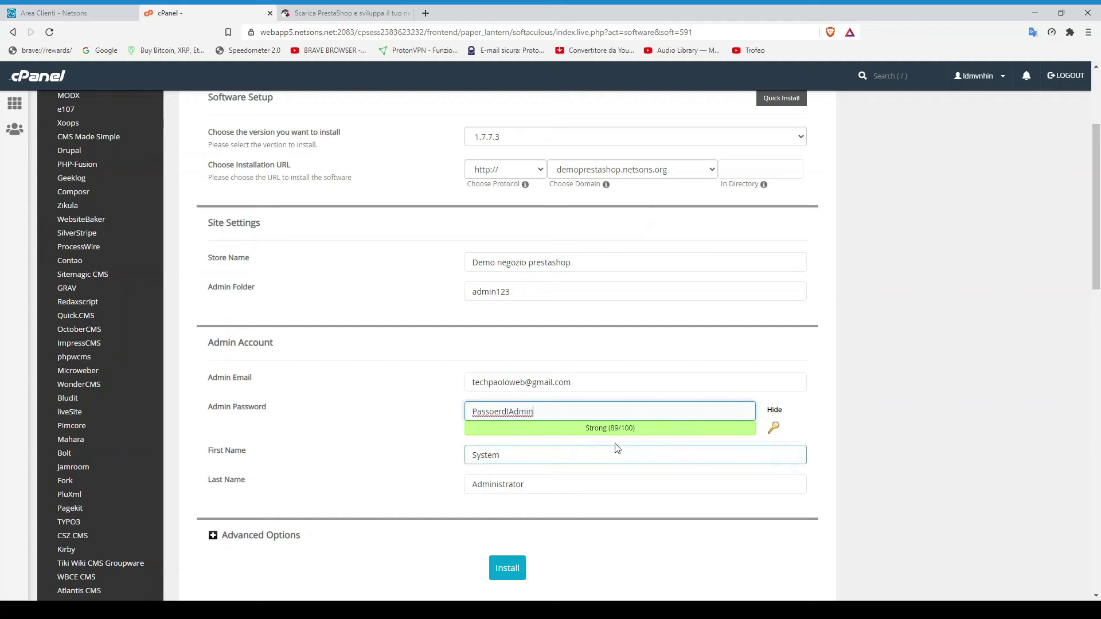
Replace the default admin first name 'System' with the administrator's first and last name
scroll(508, 374, "down", 1)
left_click(527, 396)
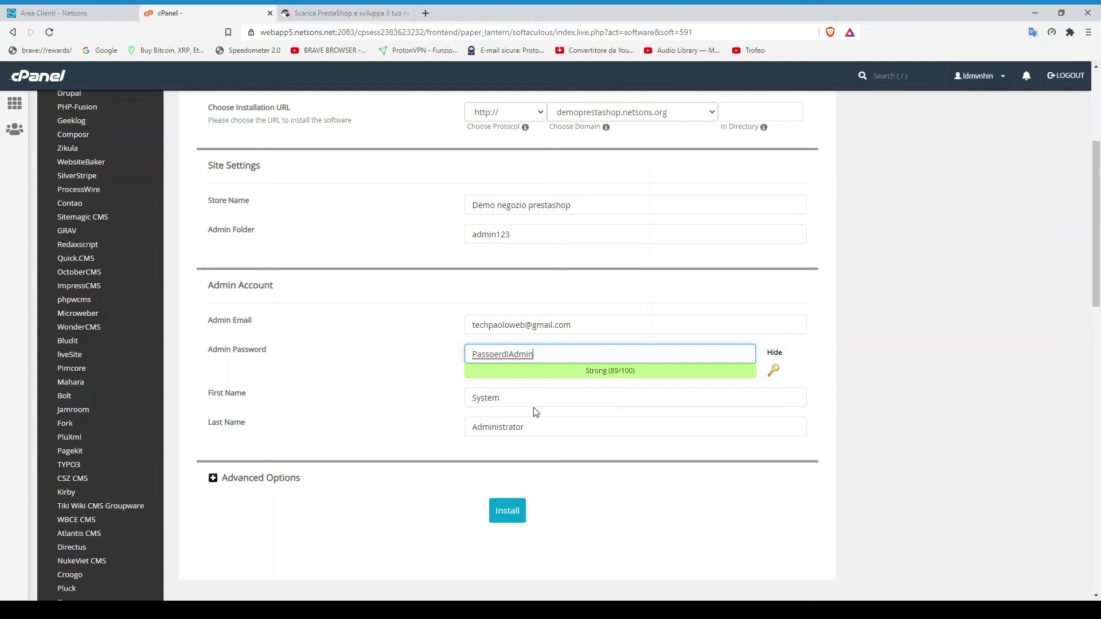
double_click(527, 398)
type("Tech")
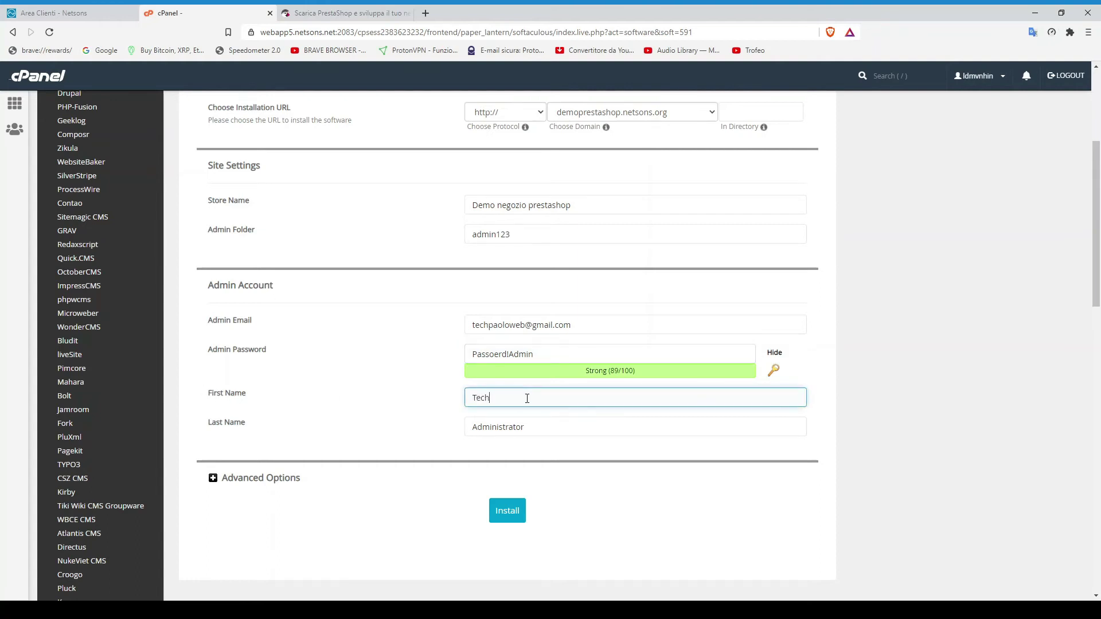
key("Tab")
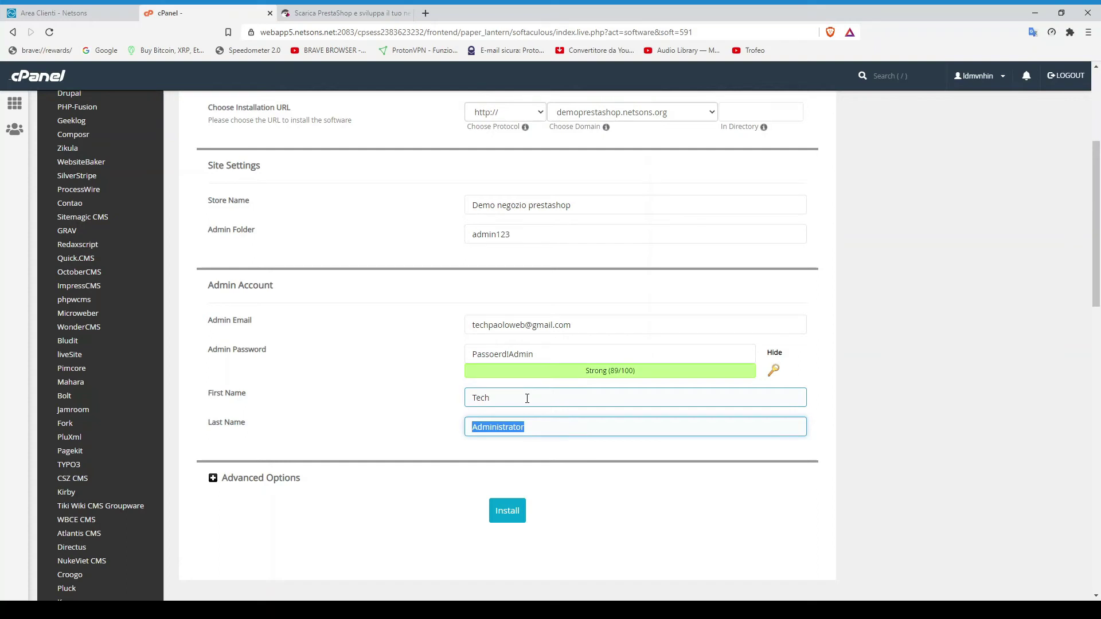
type("Paolo")
scroll(526, 393, "down", 3)
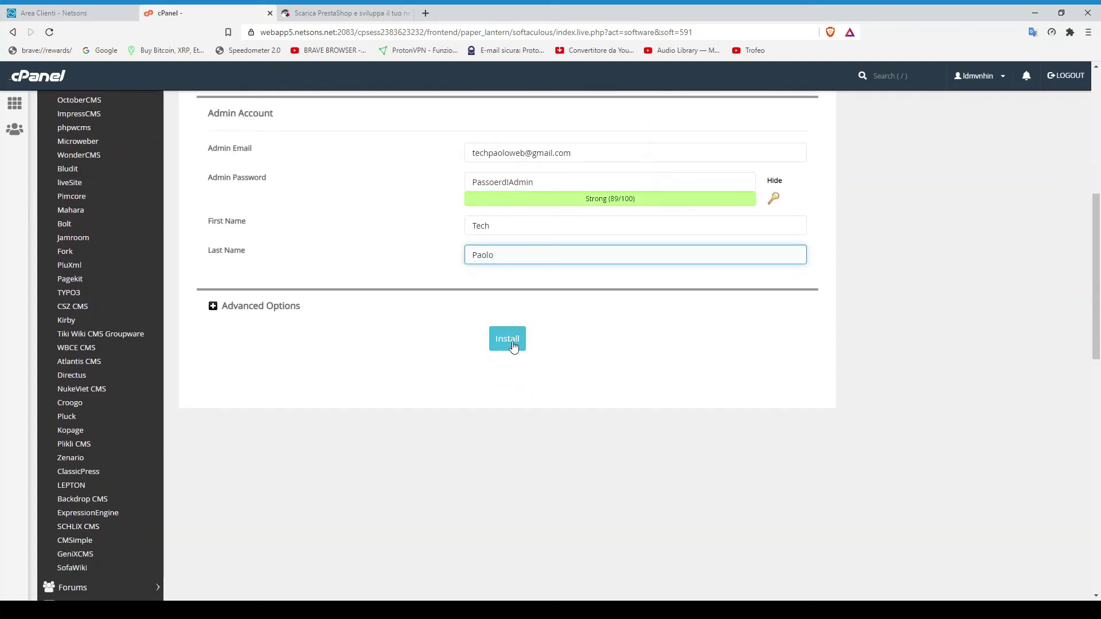
Run the PrestaShop installation and wait until the success page shows the store and /admin123 URLs
left_click(508, 339)
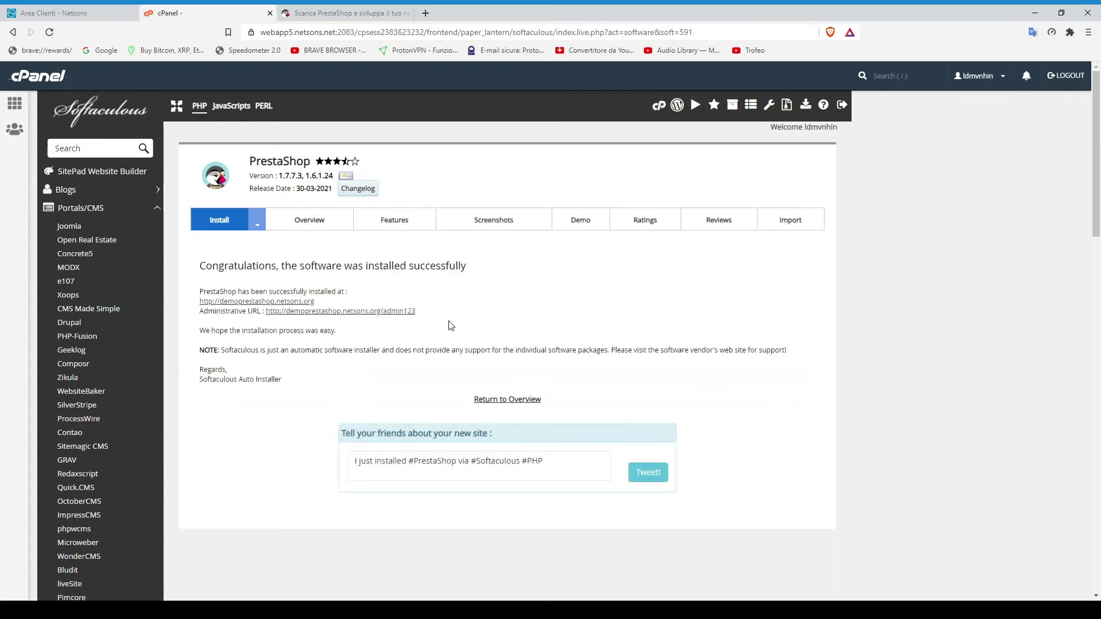
Open the new store's homepage in its own tab and scroll through the sample products
middle_click(302, 305)
left_click(313, 12)
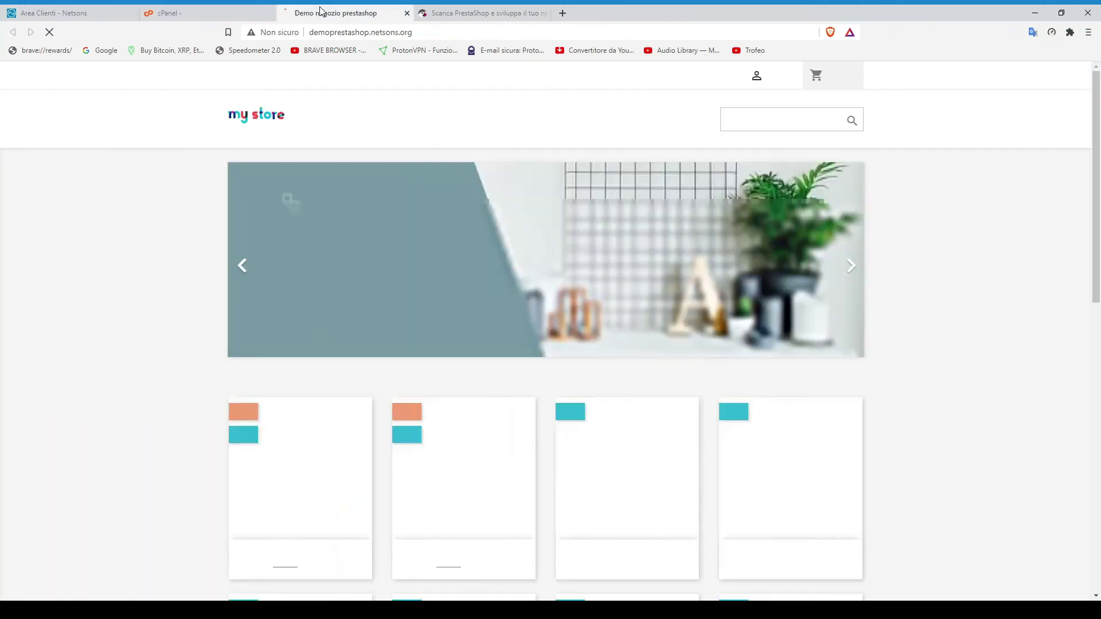
scroll(485, 230, "down", 10)
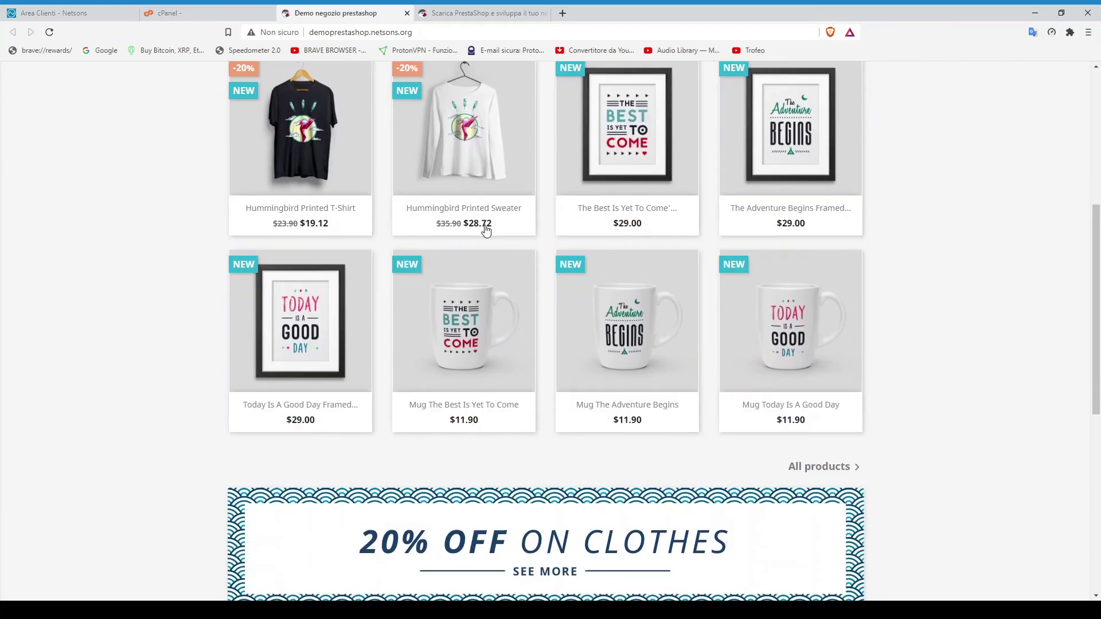
scroll(486, 231, "up", 3)
scroll(486, 231, "up", 7)
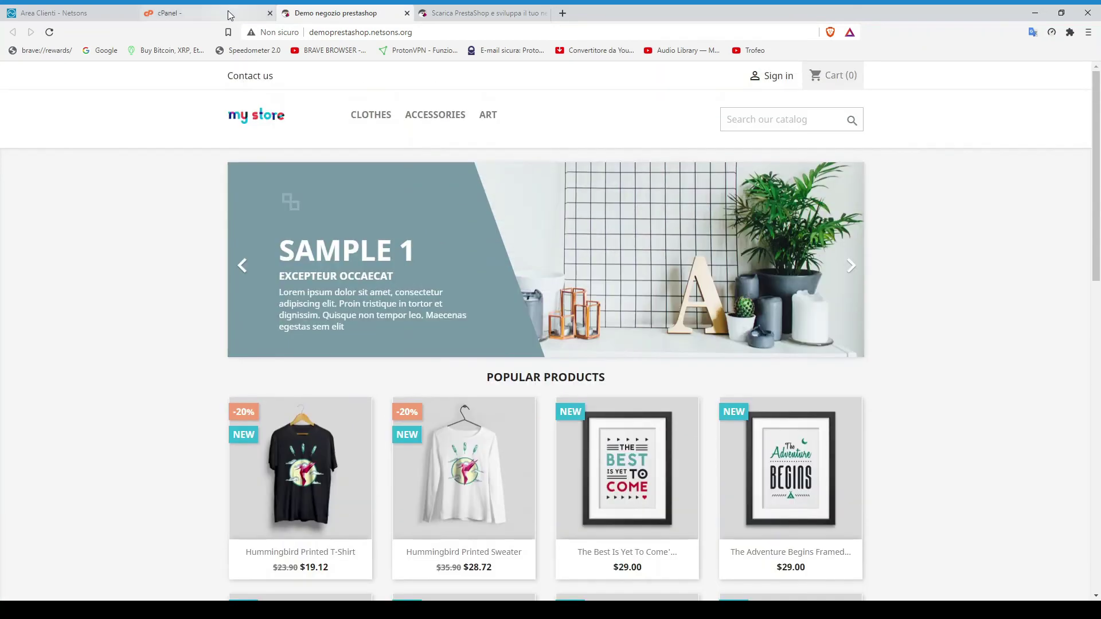
Open the /admin123 administrative URL from the success page in another tab
left_click(229, 13)
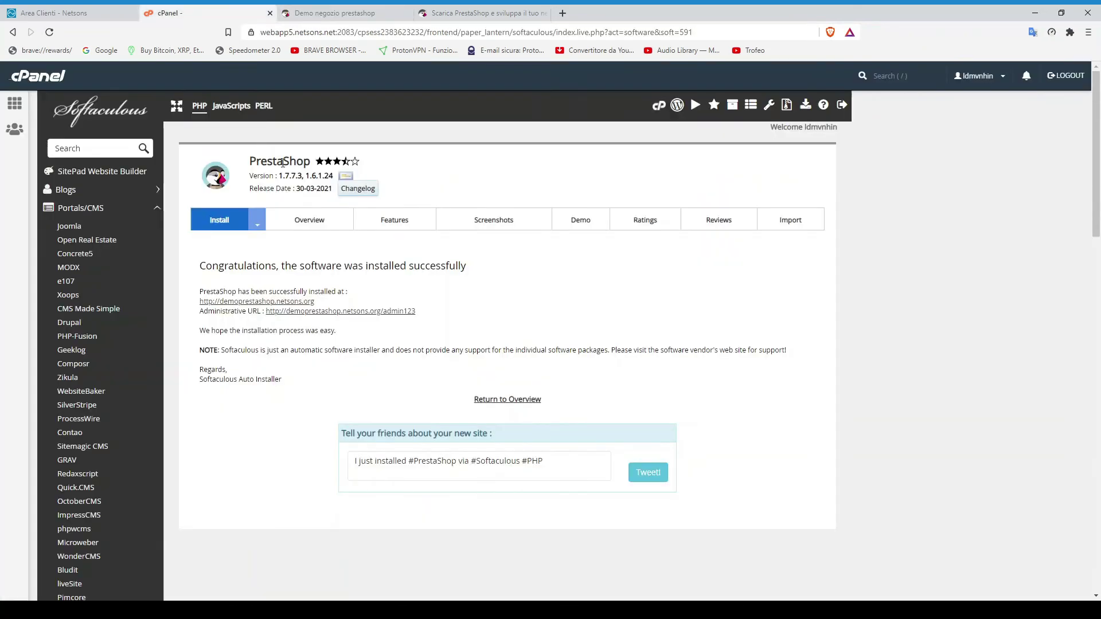
middle_click(351, 311)
left_click(450, 13)
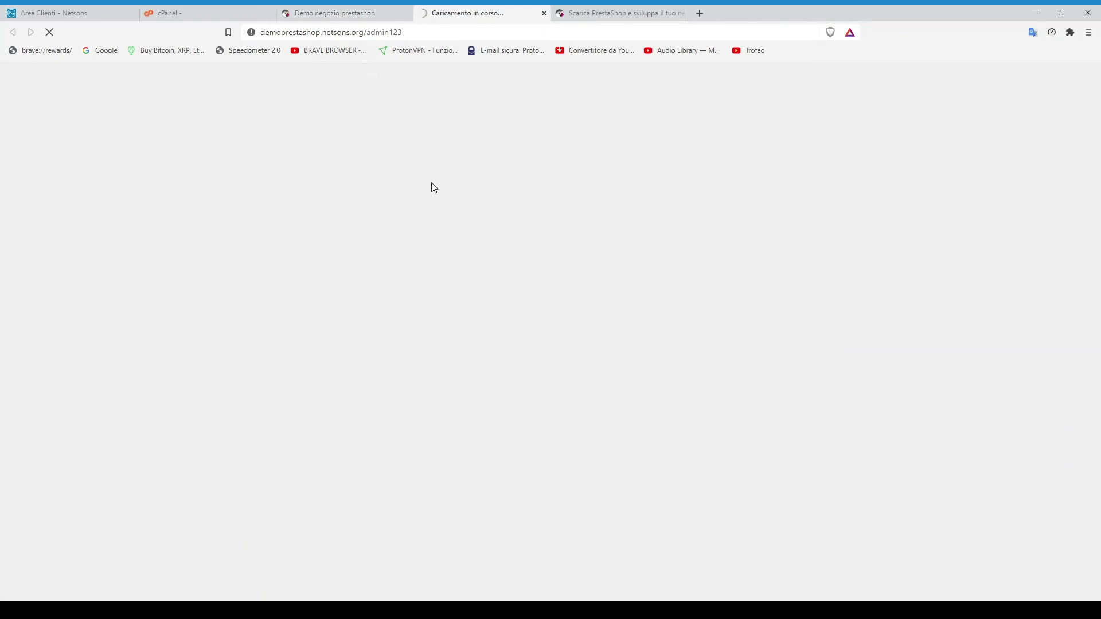
Log into the PrestaShop back office with the admin e-mail and password, staying logged in, and dismiss the welcome dialog
left_click(355, 15)
left_click(471, 18)
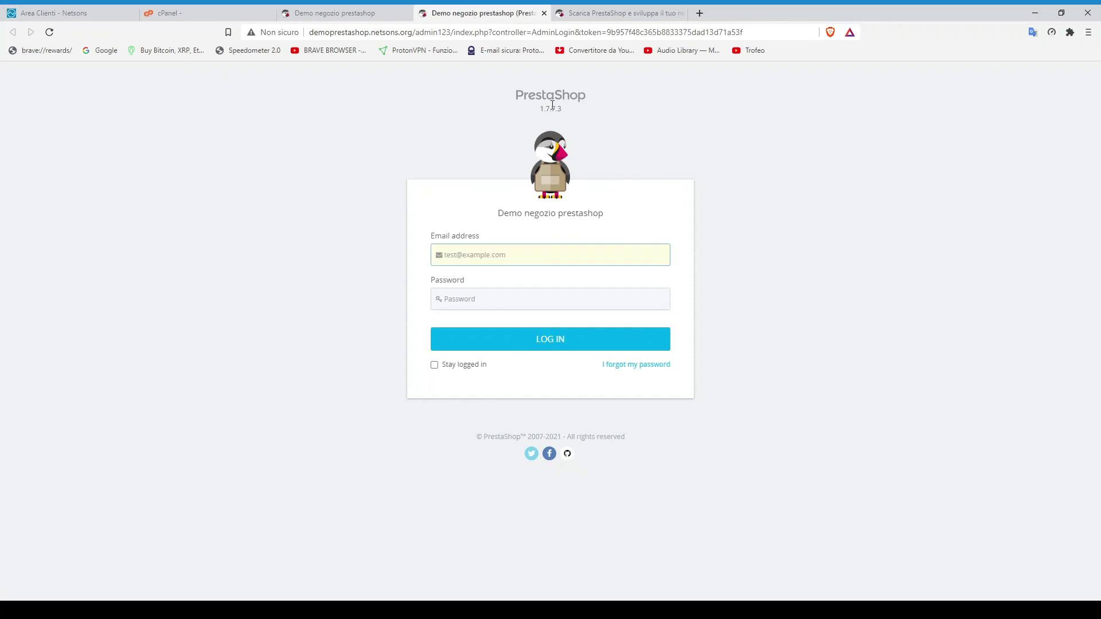
type("tech")
left_click(523, 277)
left_click(505, 292)
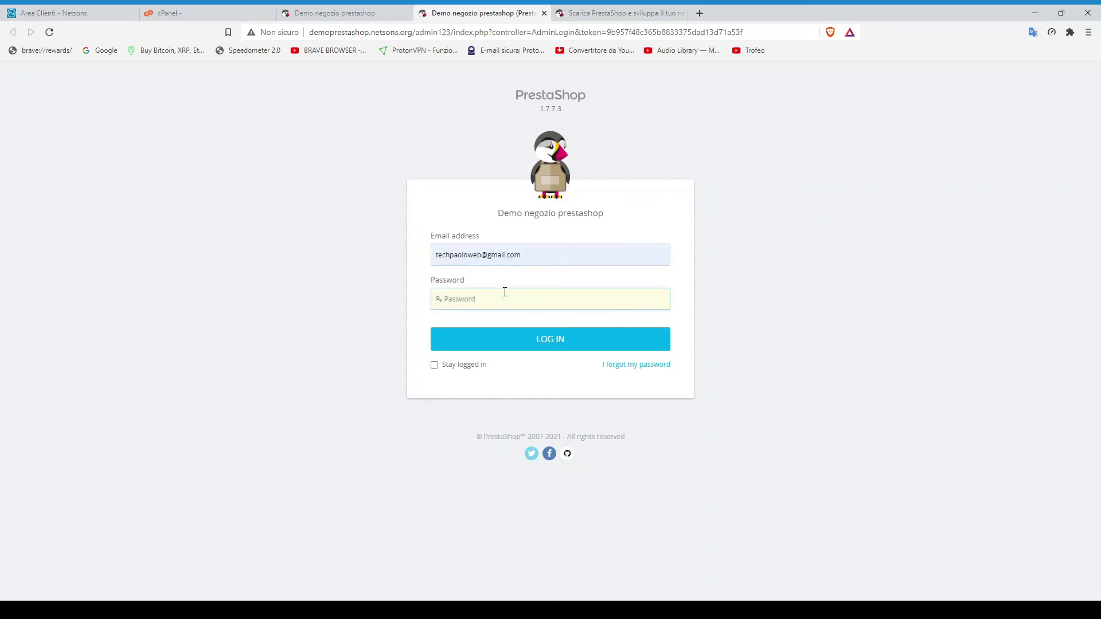
type("**************")
left_click(462, 365)
left_click(517, 336)
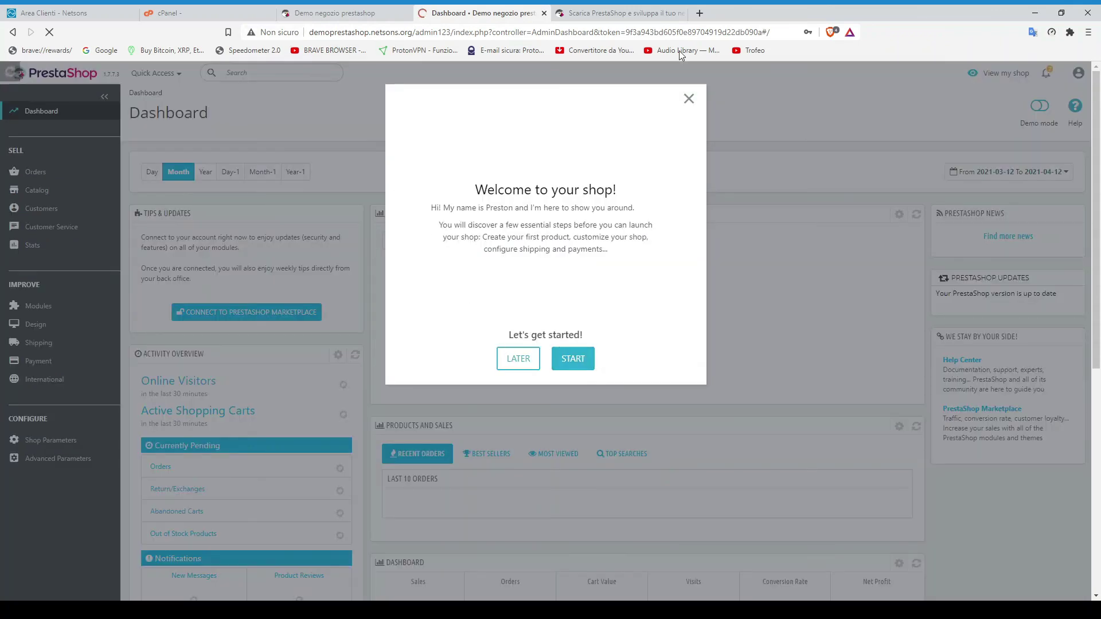
left_click(519, 358)
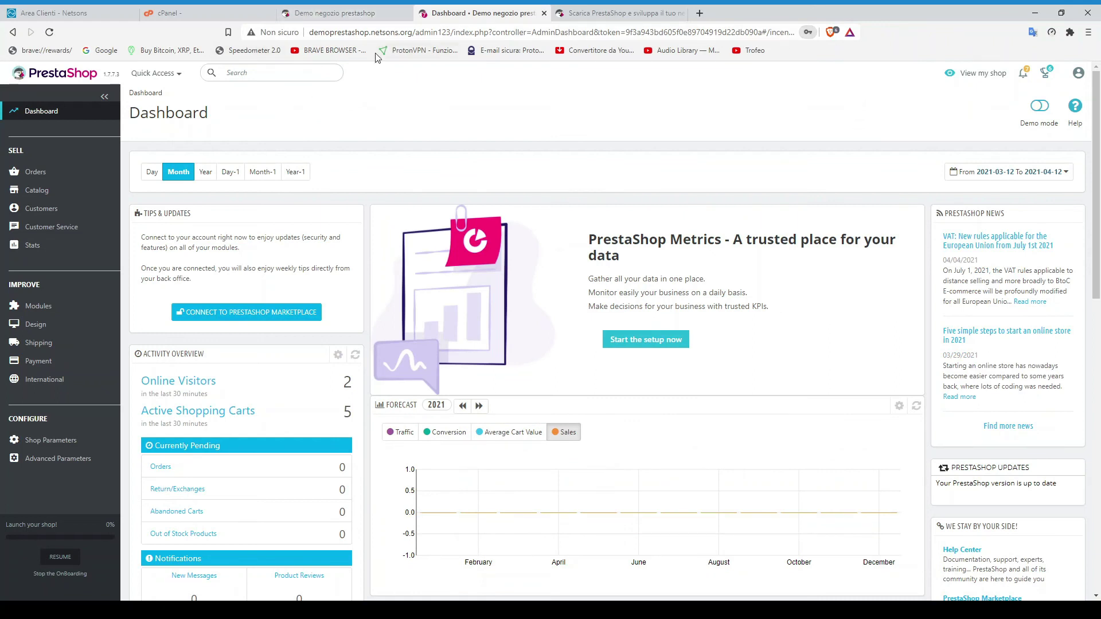
left_click(343, 13)
From the cPanel home page, go down to the Security section and open Let's Encrypt SSL
left_click(217, 13)
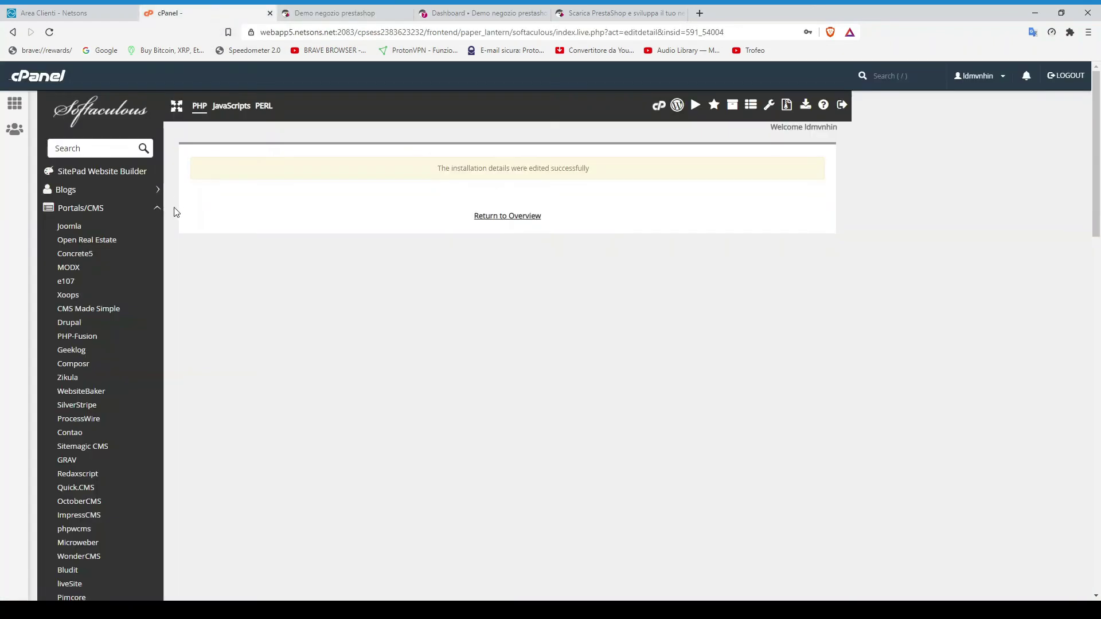
left_click(14, 103)
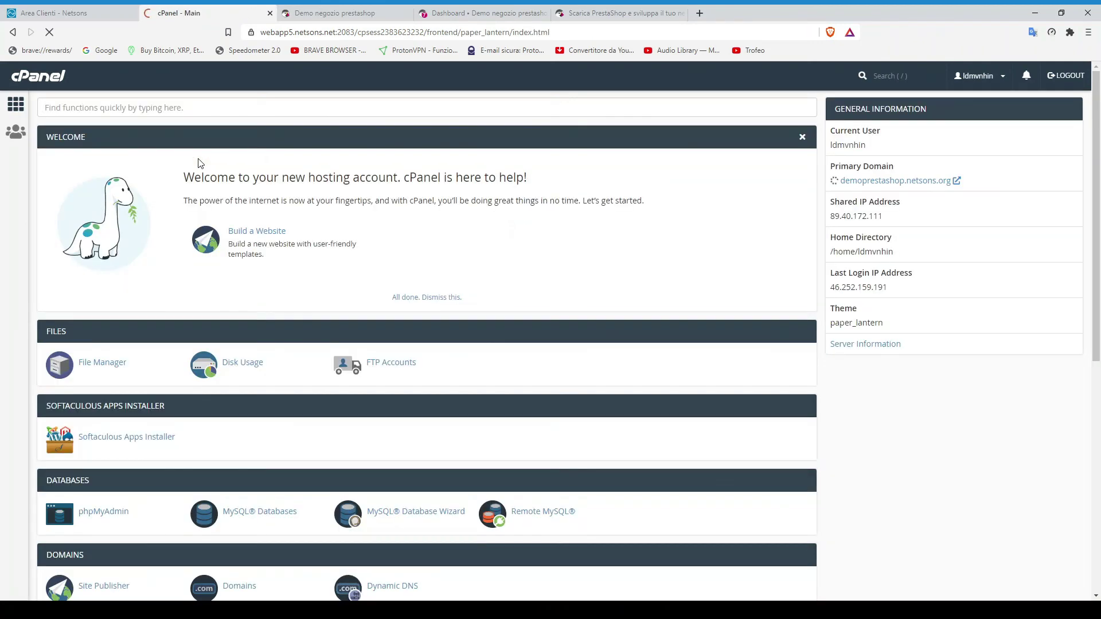
scroll(307, 212, "down", 5)
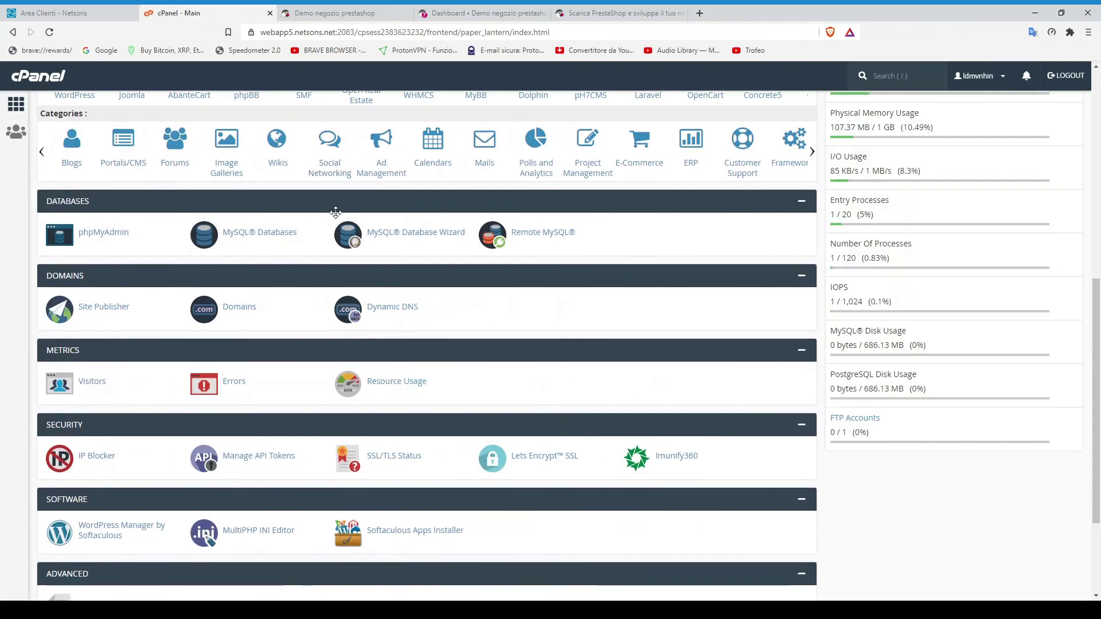
scroll(470, 249, "down", 1)
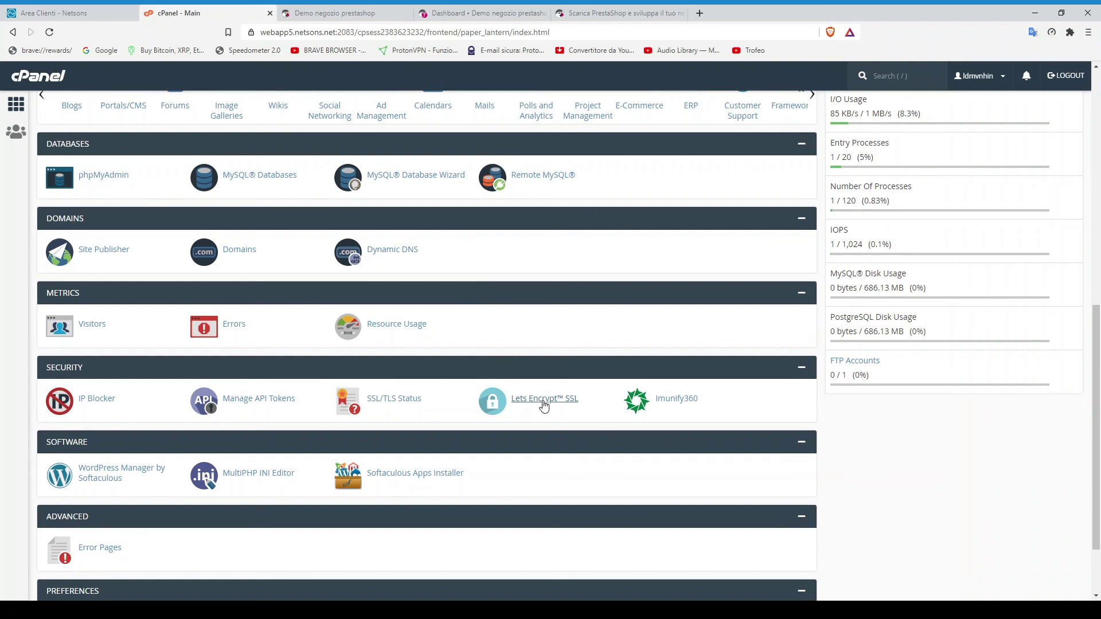
left_click(543, 399)
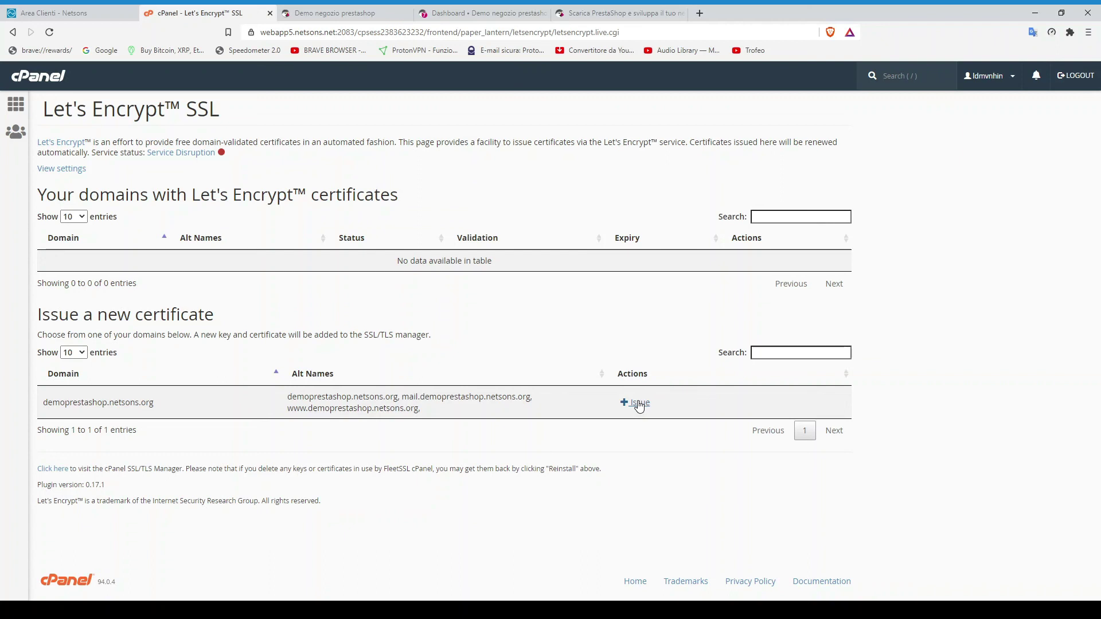
Issue a Let's Encrypt certificate for demoprestashop.netsons.org using http-01 validation
left_click(639, 403)
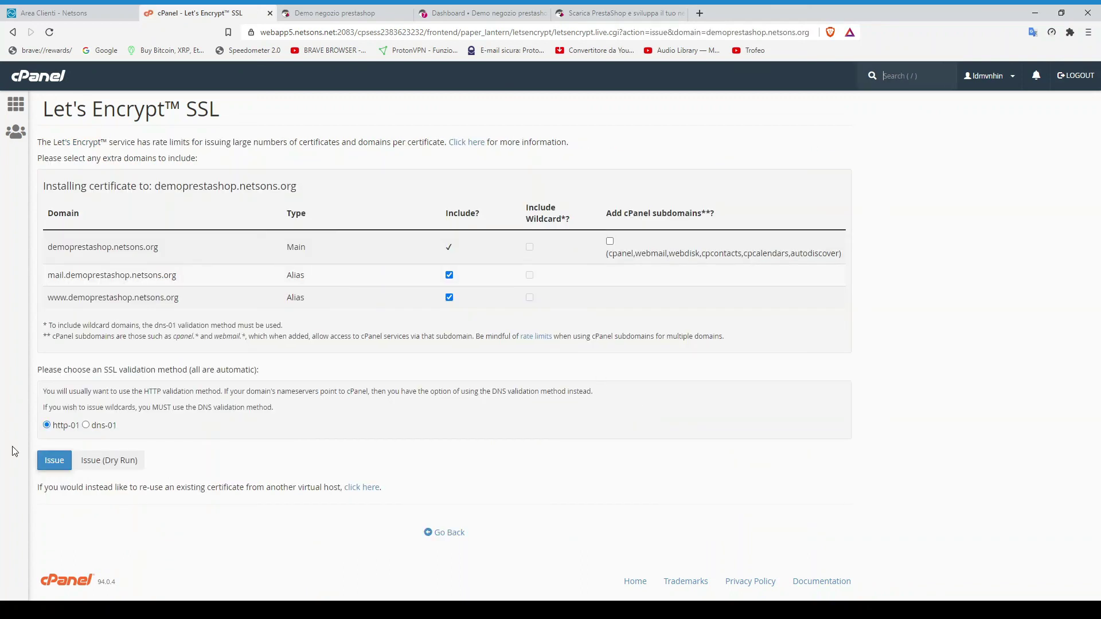
left_click(55, 466)
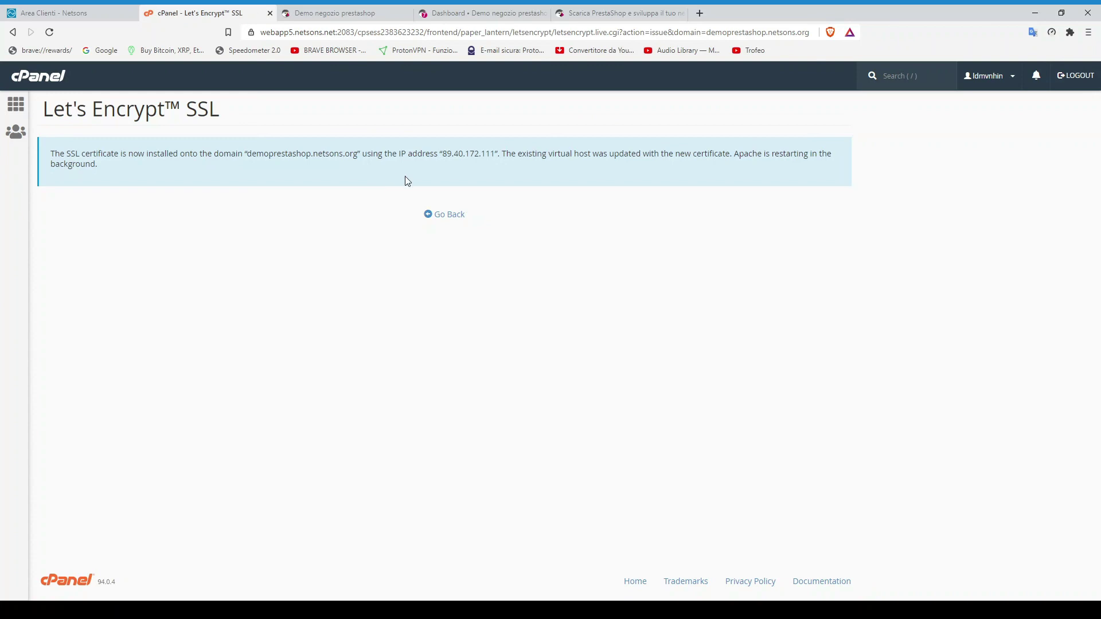
left_click(450, 219)
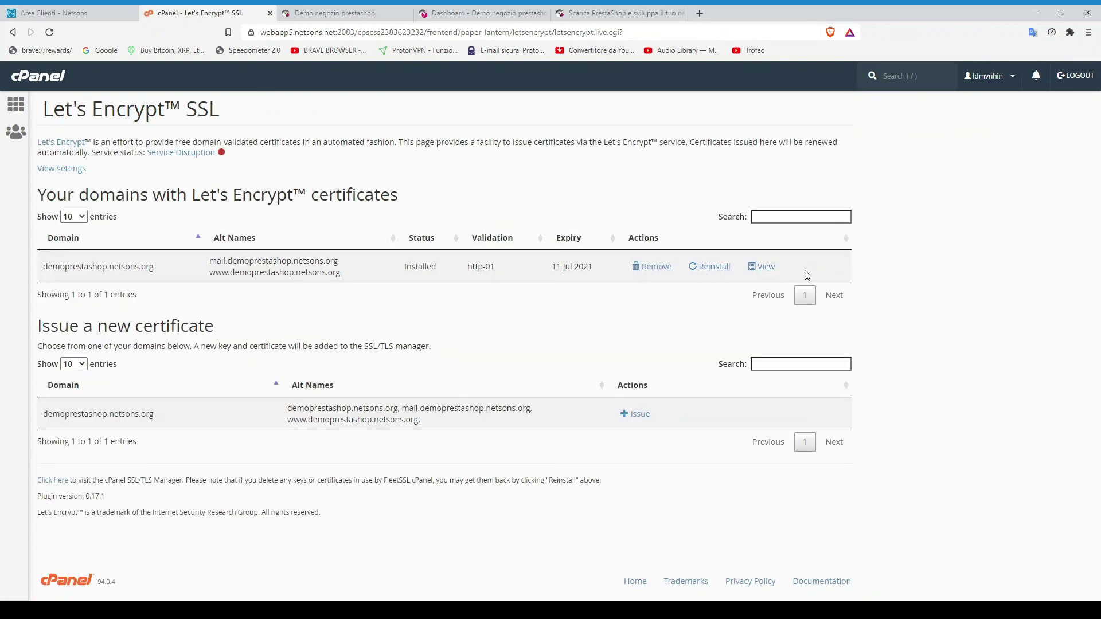
Return to the cPanel home page and scroll down its tool list
left_click(16, 105)
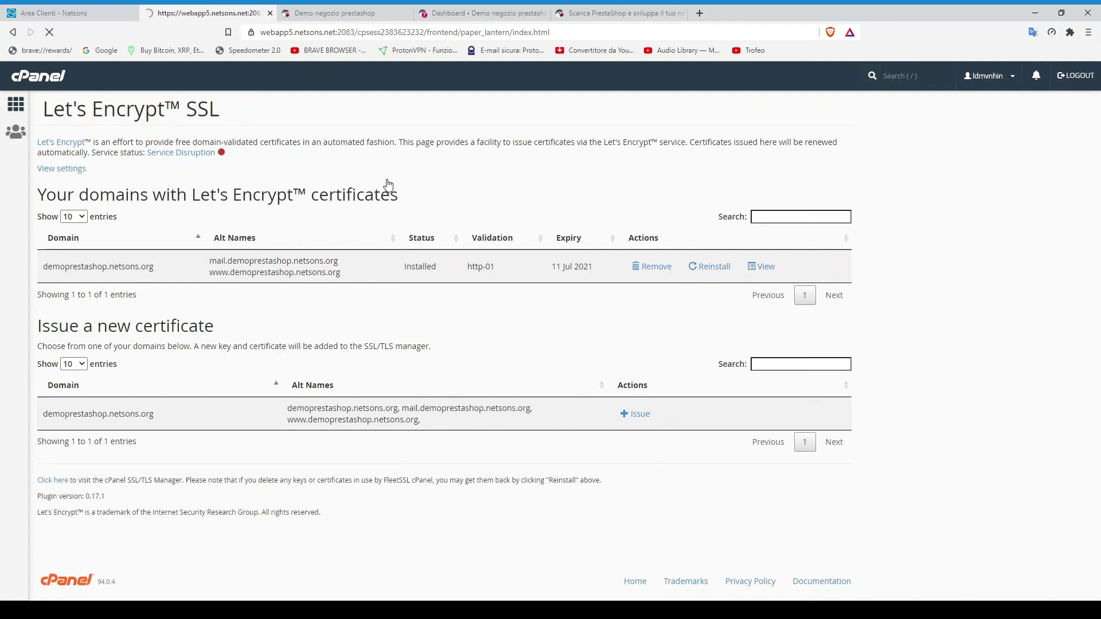
scroll(404, 198, "down", 1)
scroll(404, 198, "down", 5)
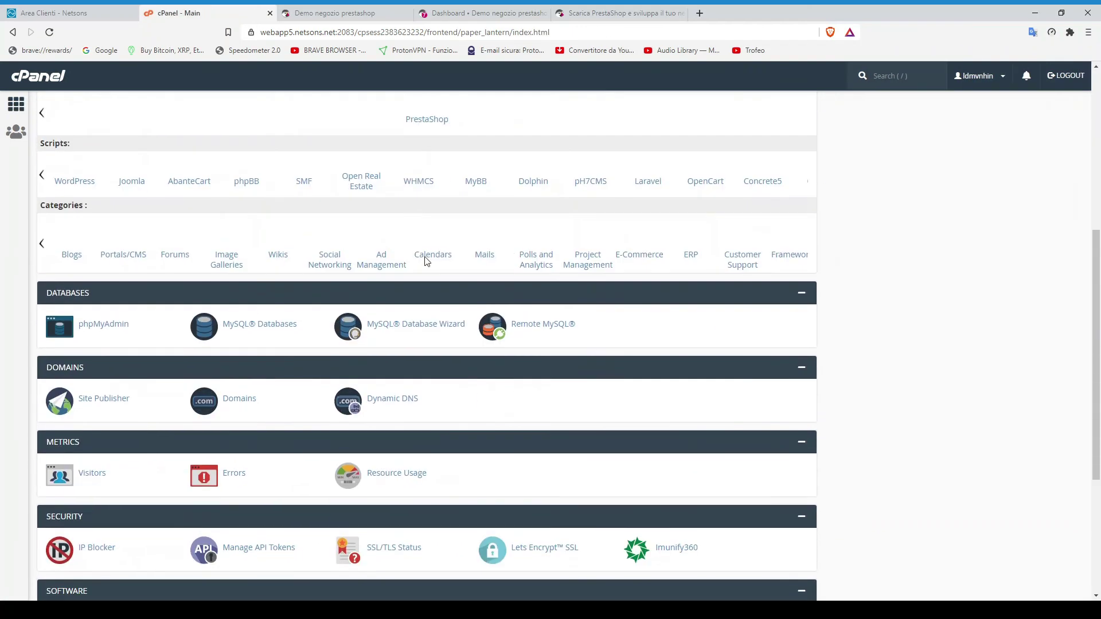